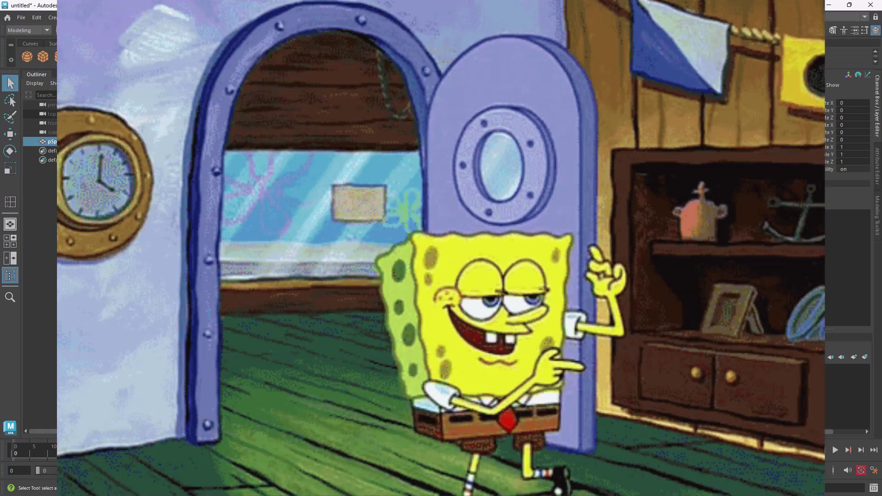
Move the sphere straight up to about 2.794 on Translate Y.
alt+middle_drag(460, 251, 461, 252)
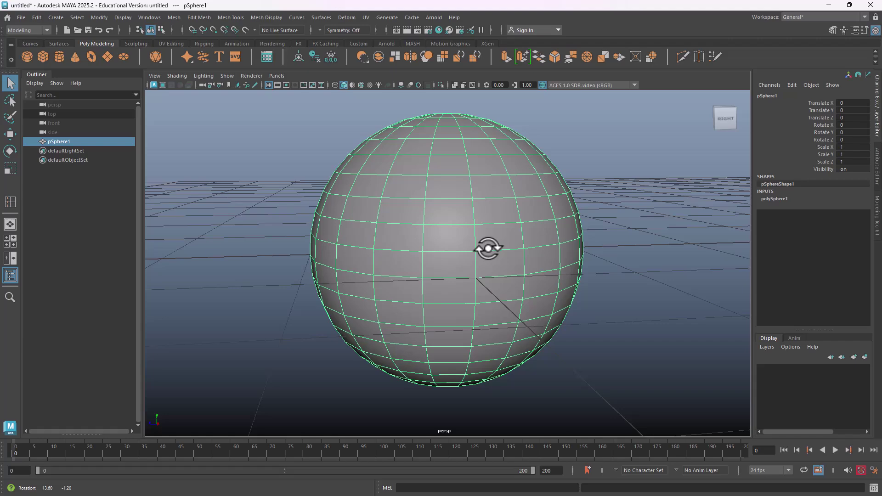
alt+drag(489, 249, 542, 260)
alt+drag(627, 247, 559, 240)
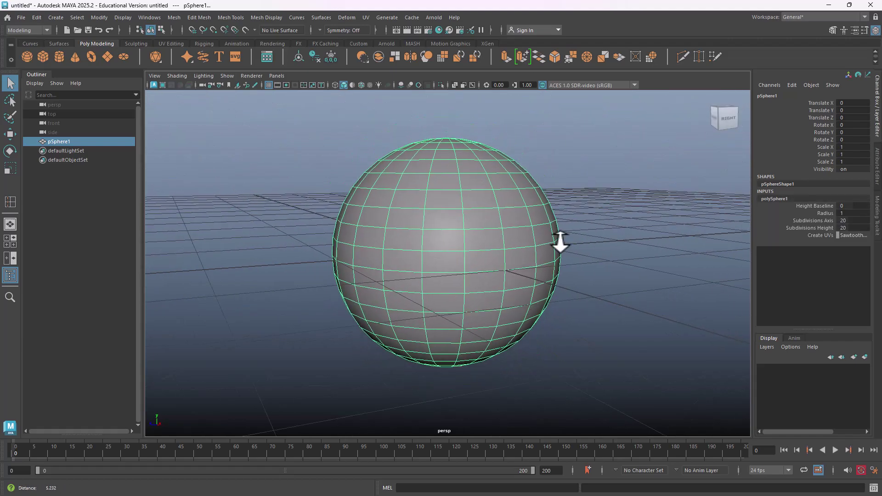
alt+right_drag(560, 240, 523, 231)
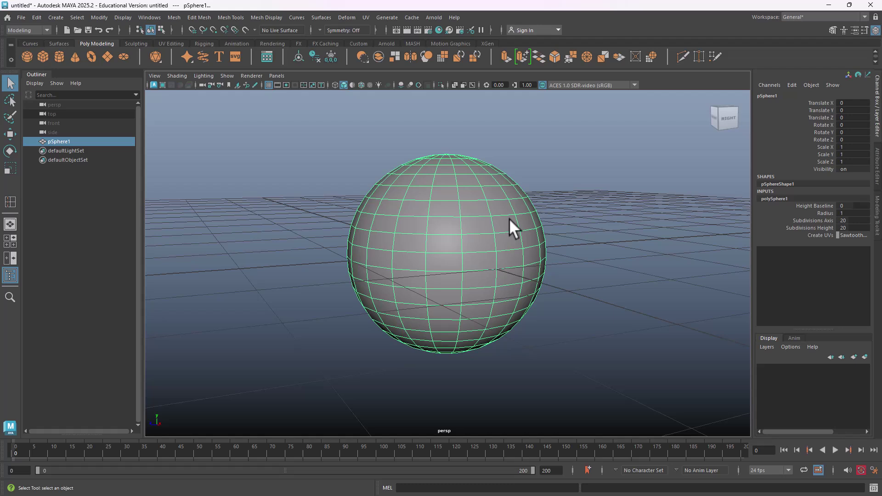
alt+drag(506, 232, 485, 237)
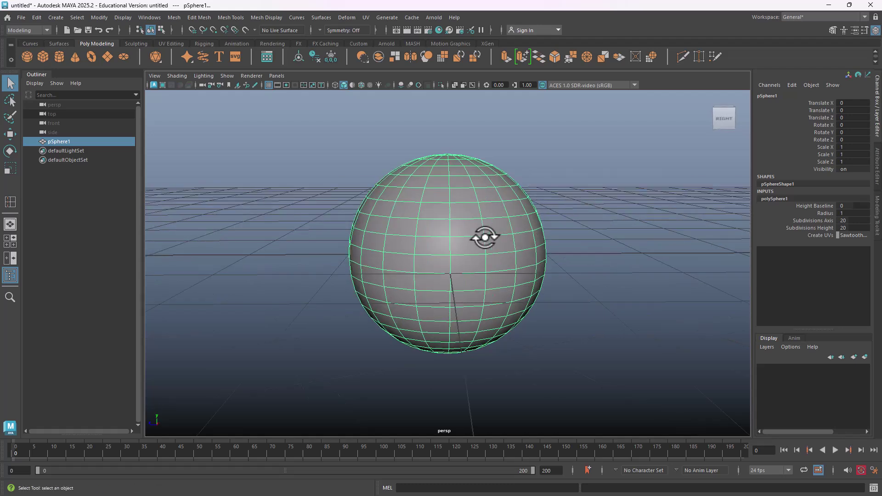
scroll(505, 241, down, 5)
key(w)
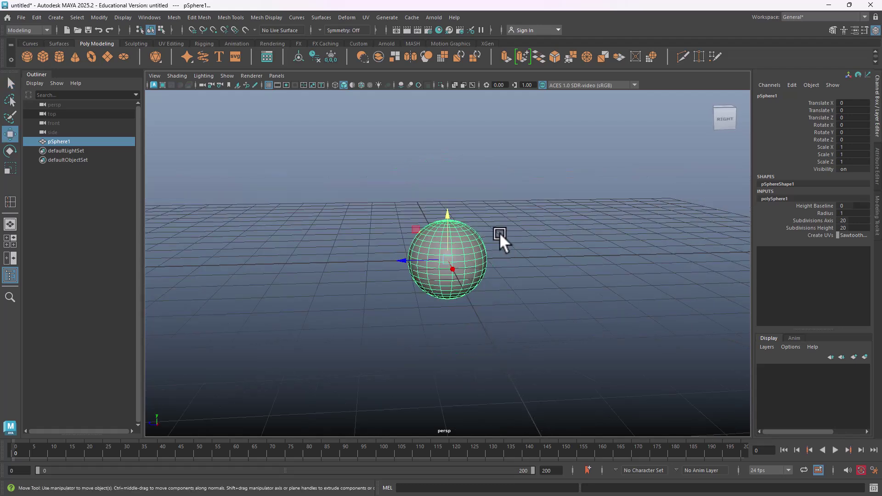
drag(451, 218, 459, 96)
key(f)
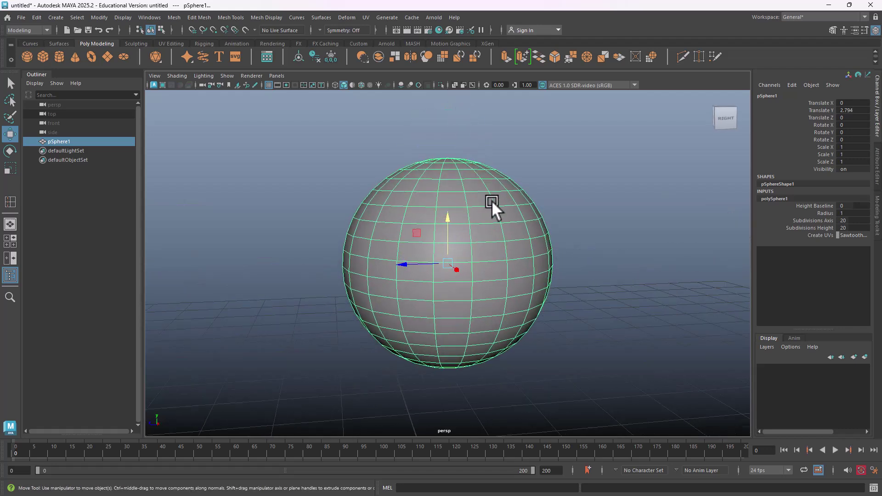
Select the face loop near the sphere's top pole and grow the selection repeatedly.
alt+drag(476, 198, 460, 232)
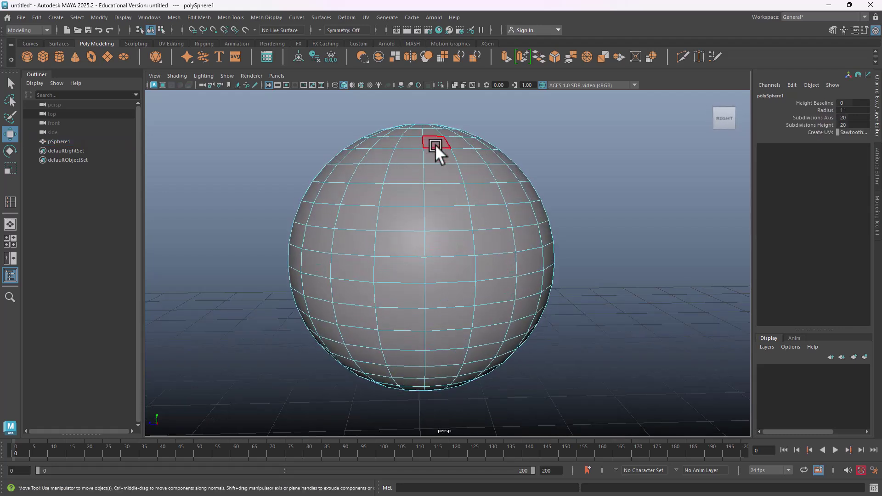
double_click(434, 144)
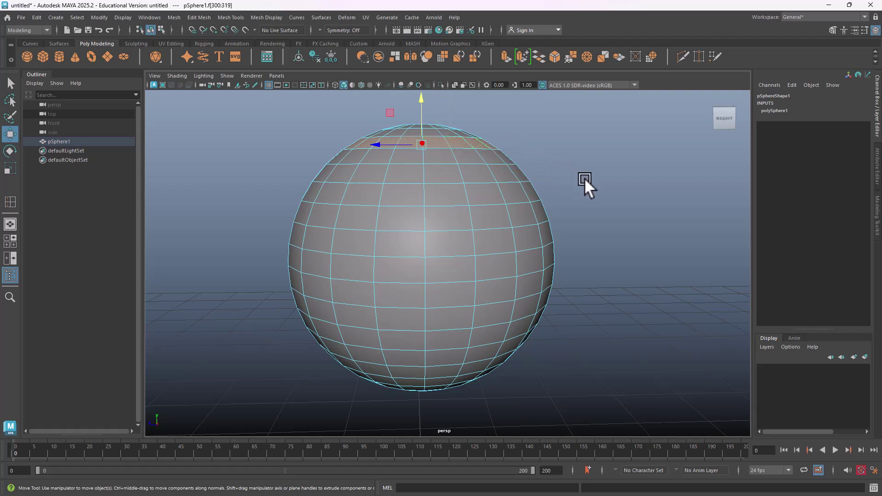
key(shift+period)
key(shift+period)
key(shift+period)
key(shift+period)
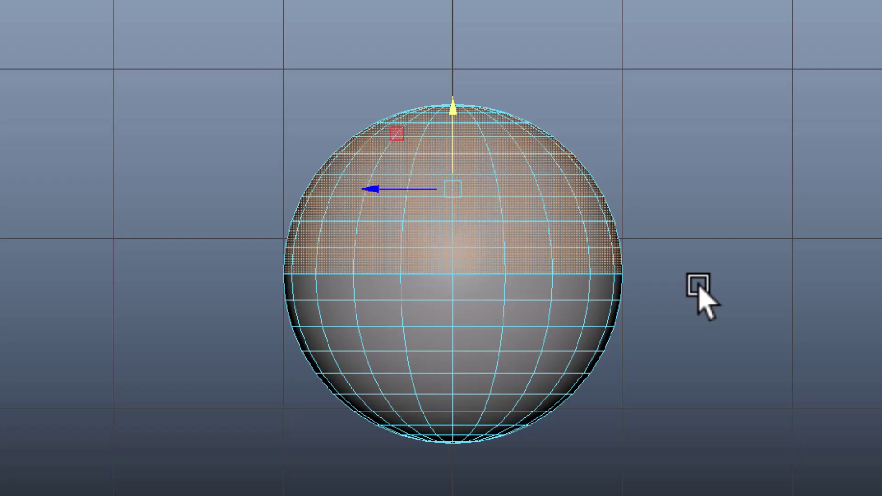
Select all the sphere's faces in the side view from the top pole down to one row below the equator.
drag(183, 32, 749, 293)
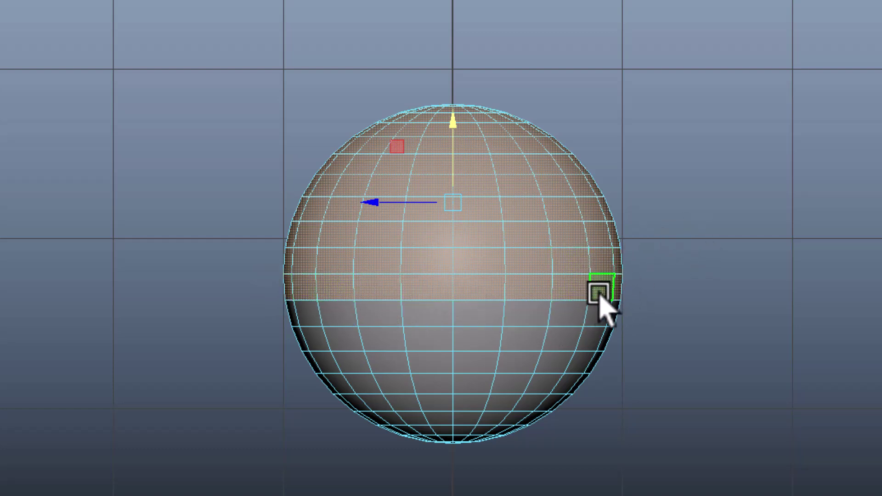
scroll(488, 352, up, 3)
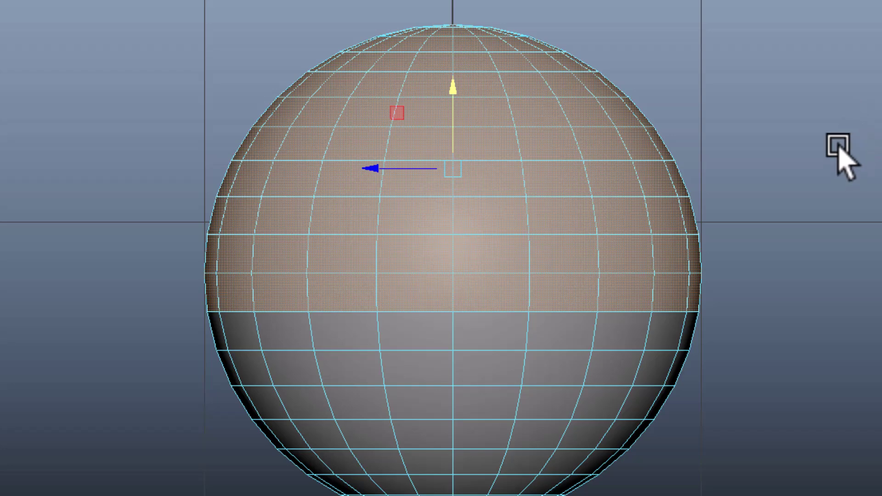
key(space)
drag(797, 202, 800, 171)
key(f)
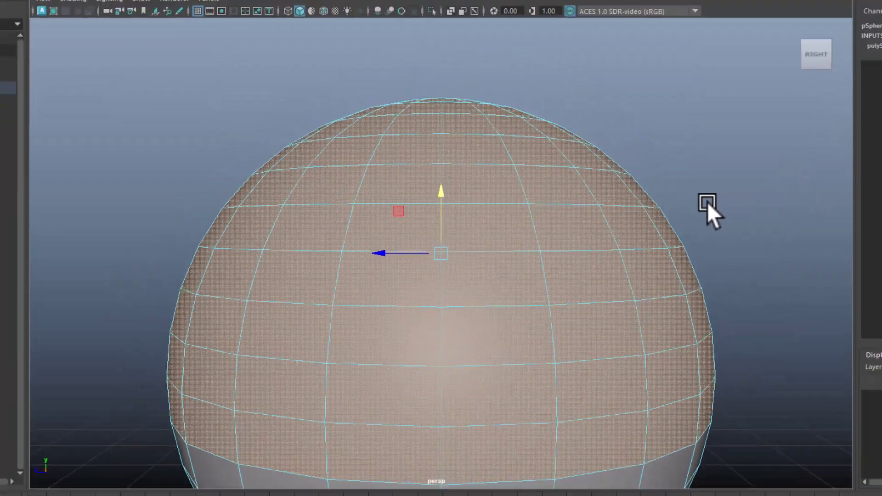
scroll(793, 208, down, 2)
alt+drag(793, 208, 764, 240)
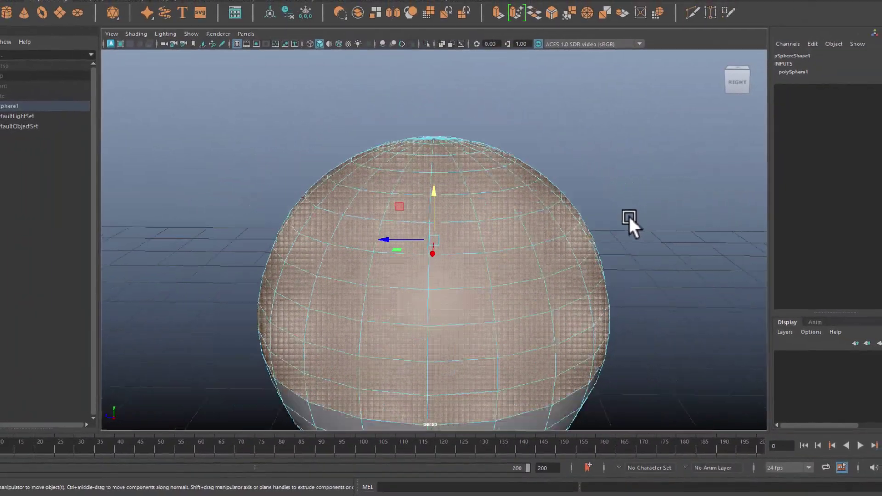
scroll(630, 217, down, 3)
alt+middle_drag(585, 187, 539, 100)
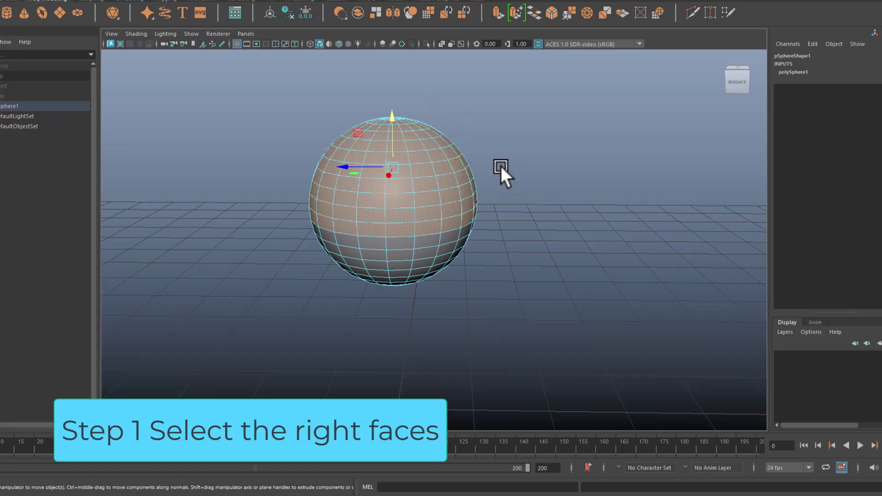
key(f)
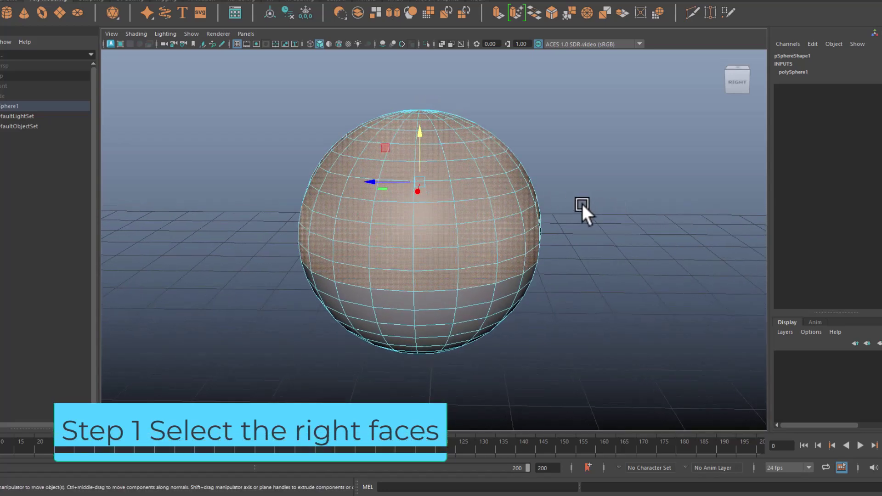
Duplicate the selected faces as a separate shell and offset it outward with a Local Translate Z of about 0.025.
shift+right_drag(495, 180, 495, 372)
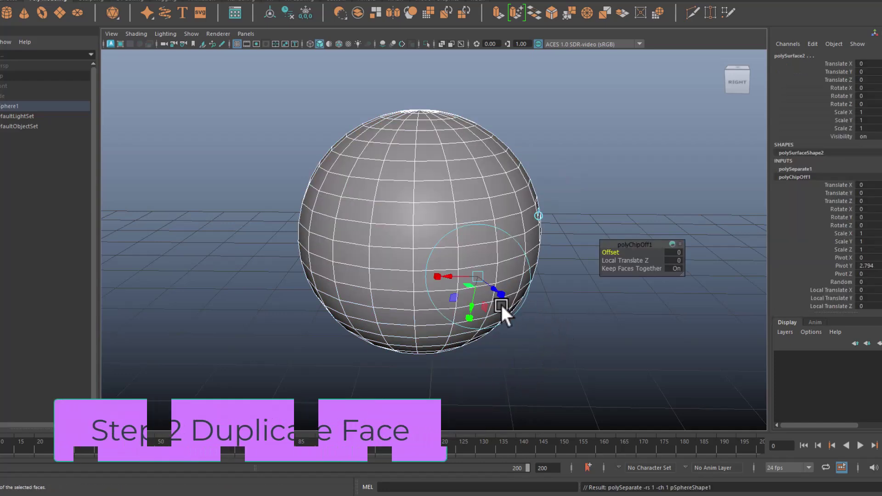
alt+drag(502, 312, 551, 334)
scroll(550, 330, up, 3)
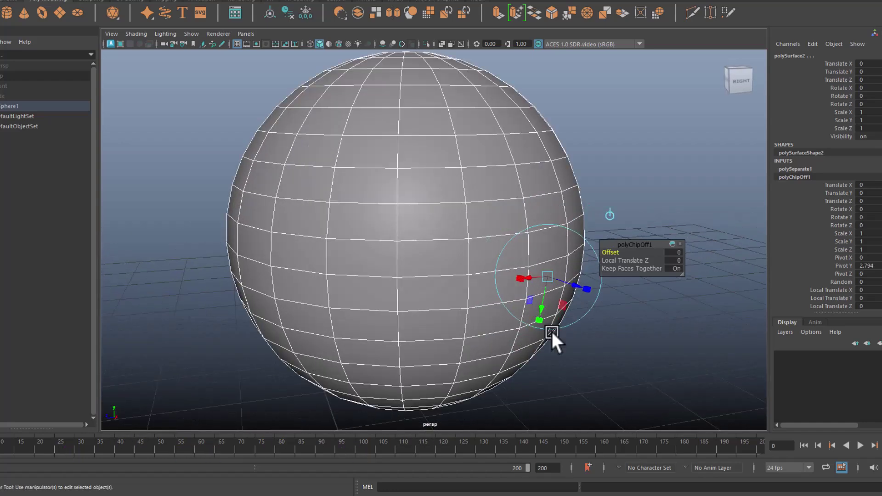
alt+middle_drag(550, 330, 529, 351)
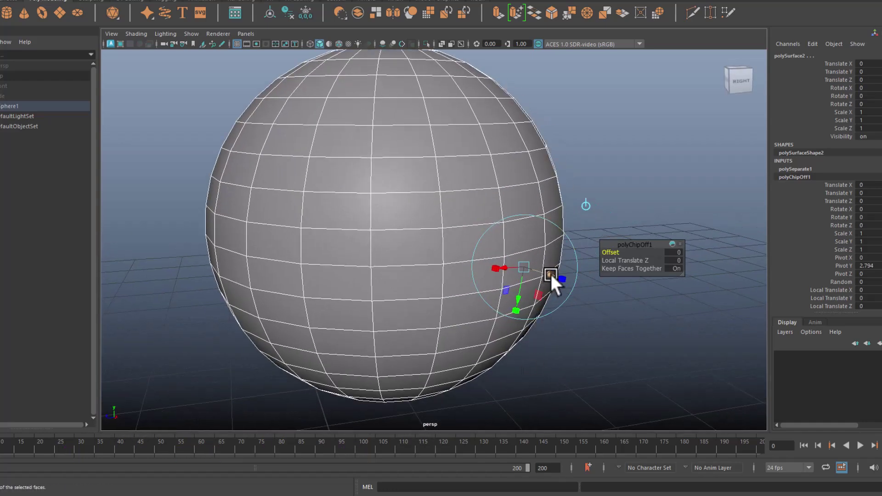
drag(551, 274, 614, 370)
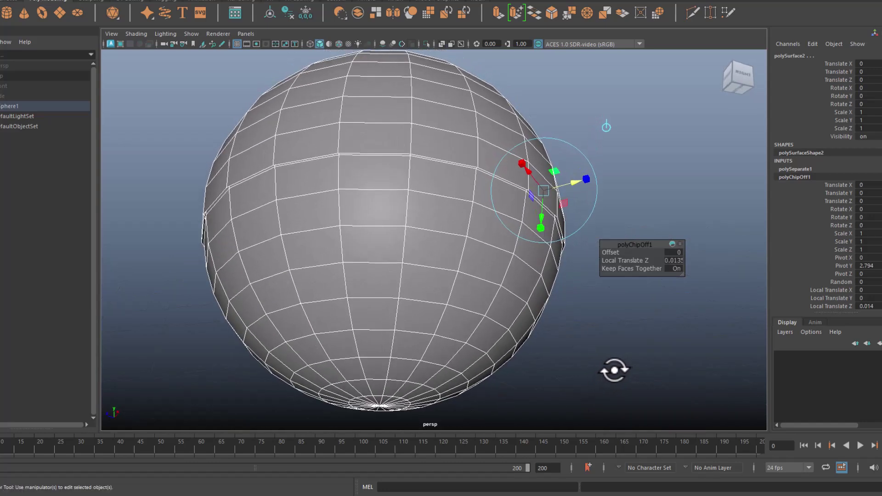
drag(571, 183, 579, 201)
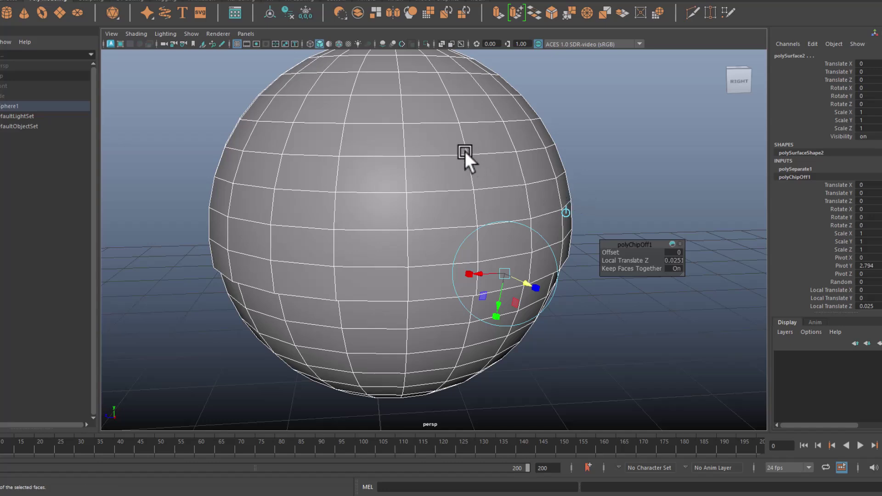
Extrude all faces of the duplicated shell to give it thickness, and return to object selection.
right_drag(465, 150, 494, 142)
click(494, 152)
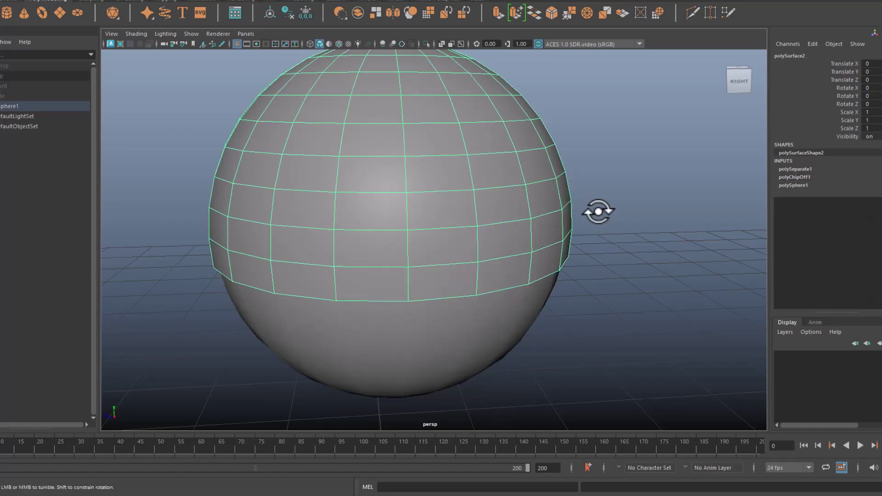
alt+drag(598, 211, 572, 205)
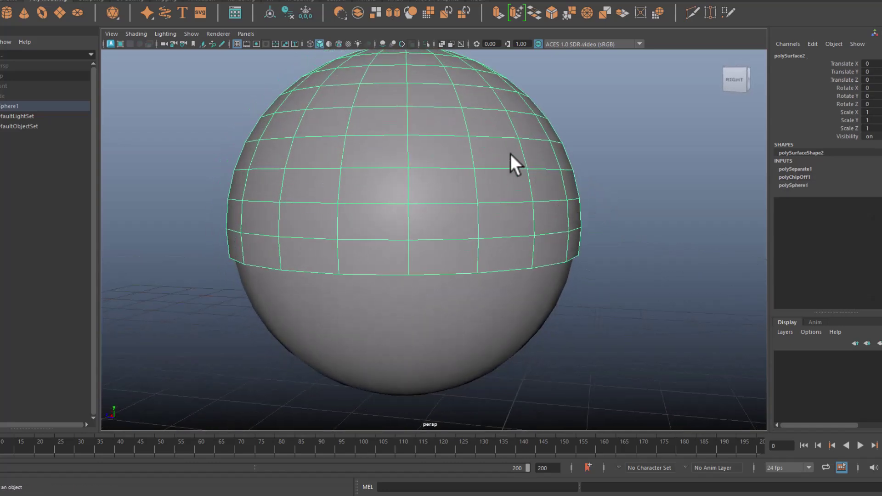
right_drag(514, 173, 510, 178)
double_click(508, 180)
scroll(523, 177, down, 5)
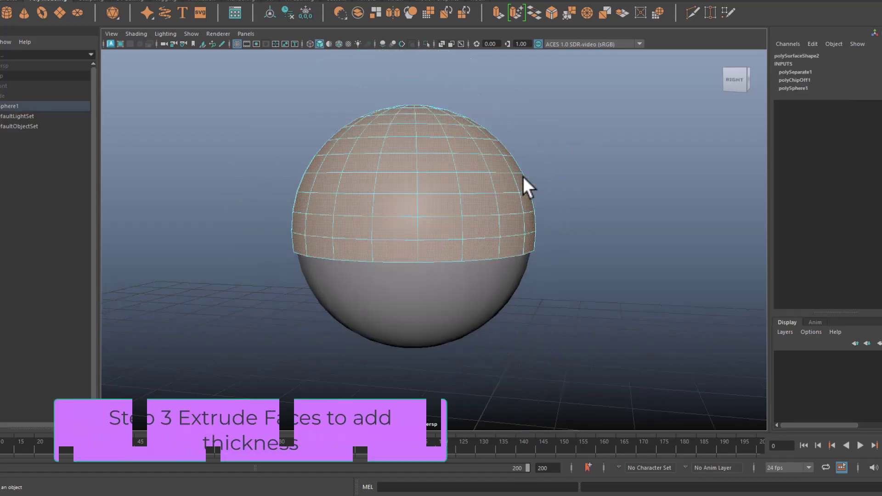
key(ctrl+e)
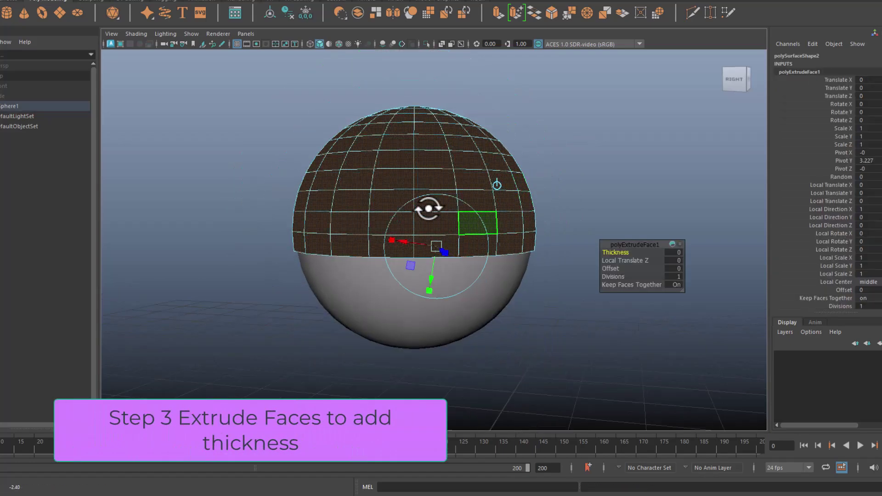
alt+drag(429, 209, 508, 272)
key(F8)
Try freely rotating the inner ball inside the shell, and undo the rotation.
alt+drag(483, 217, 459, 199)
click(441, 270)
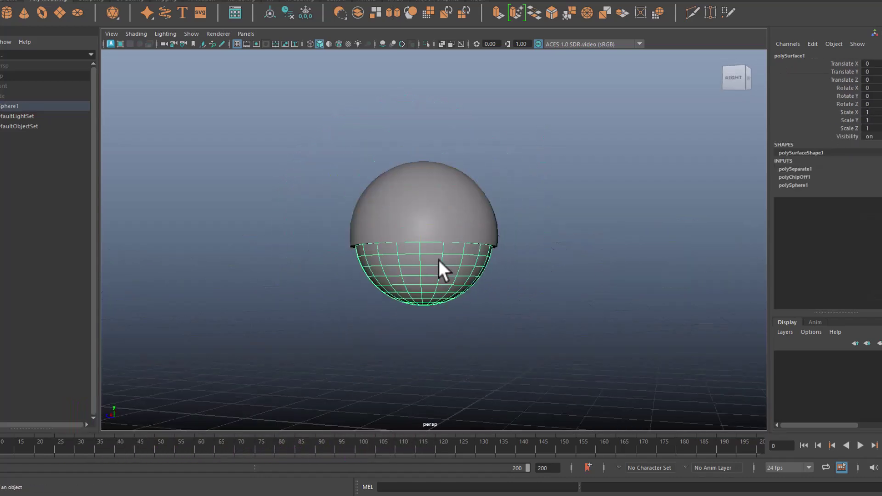
key(f)
alt+drag(496, 276, 500, 201)
scroll(568, 142, down, 4)
key(e)
scroll(521, 199, up, 3)
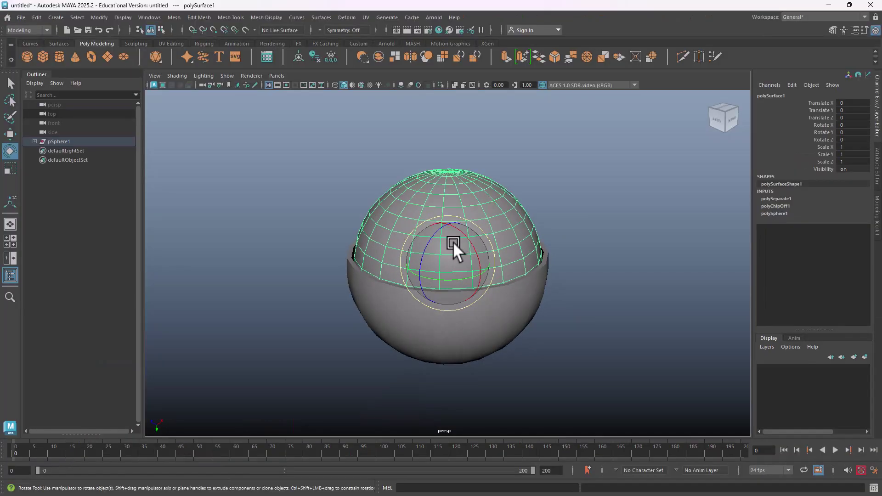
drag(440, 217, 466, 245)
key(ctrl+z)
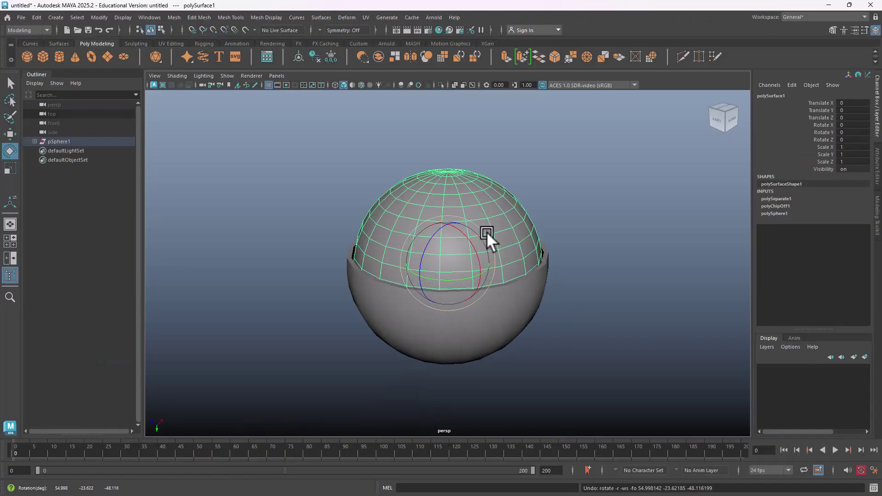
scroll(506, 190, down, 3)
mouse_move(506, 190)
alt+mouse_down()
mouse_move(483, 201)
mouse_move(494, 193)
alt+mouse_up()
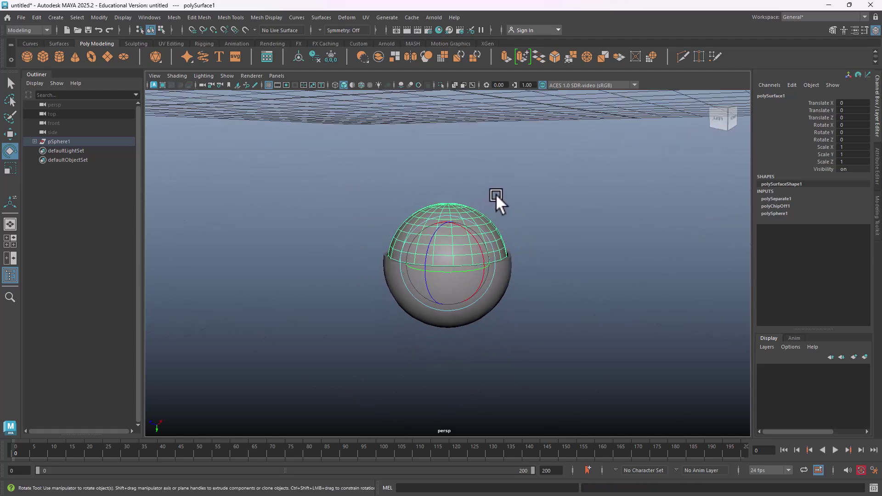
Move the ball and shell to Translate Y -4.777, and extrude the faces at the ball's exposed pole into a long narrow shaft.
right_drag(496, 194, 518, 183)
key(w)
drag(429, 197, 466, 207)
right_drag(466, 208, 472, 219)
alt+drag(472, 219, 476, 238)
click(469, 199)
key(ctrl+e)
key(F8)
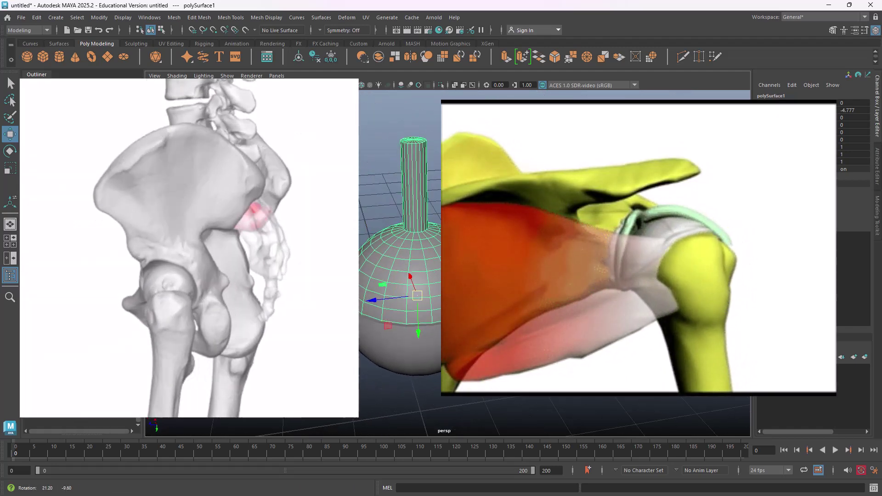
Try rotating the ball and its shaft within the socket shell, and undo the rotations.
key(e)
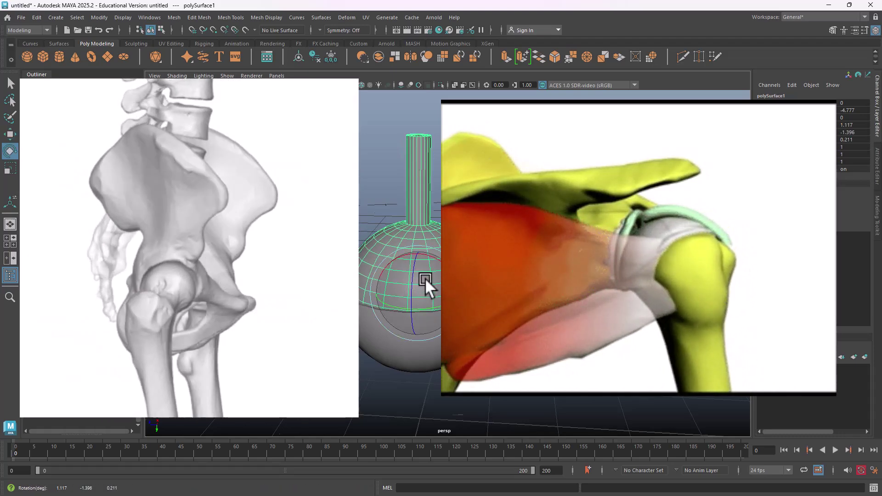
drag(427, 280, 434, 253)
key(ctrl+z)
key(ctrl+z)
key(ctrl+z)
key(ctrl+z)
key(ctrl+z)
Try shifting the ball along Y relative to the socket rim, and undo each move.
key(w)
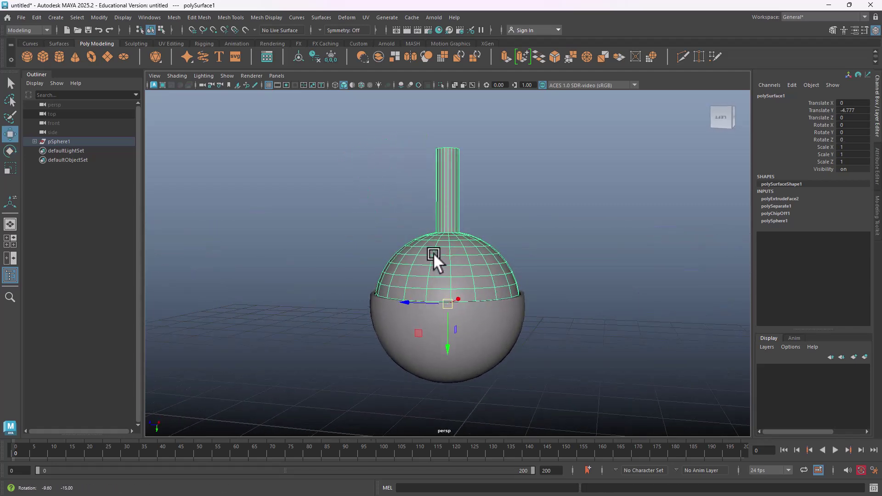
alt+right_drag(434, 252, 542, 250)
alt+drag(542, 250, 515, 235)
alt+right_drag(545, 260, 645, 275)
alt+drag(645, 275, 412, 259)
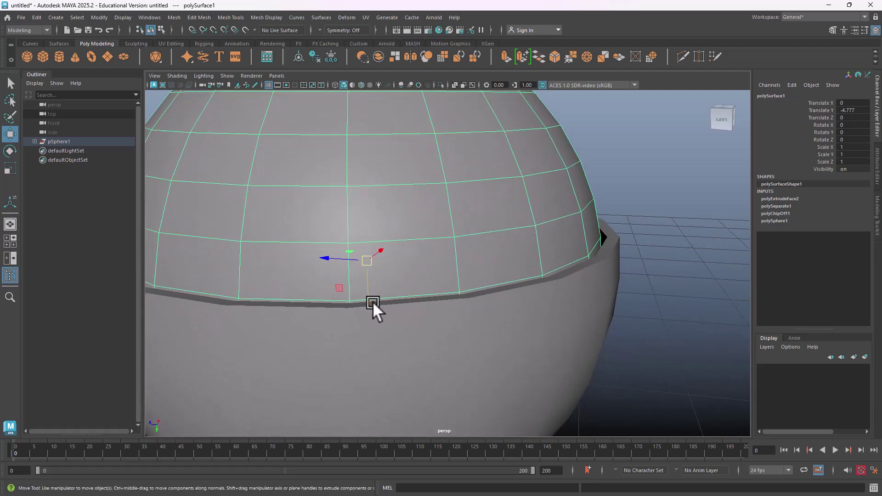
alt+drag(373, 304, 401, 287)
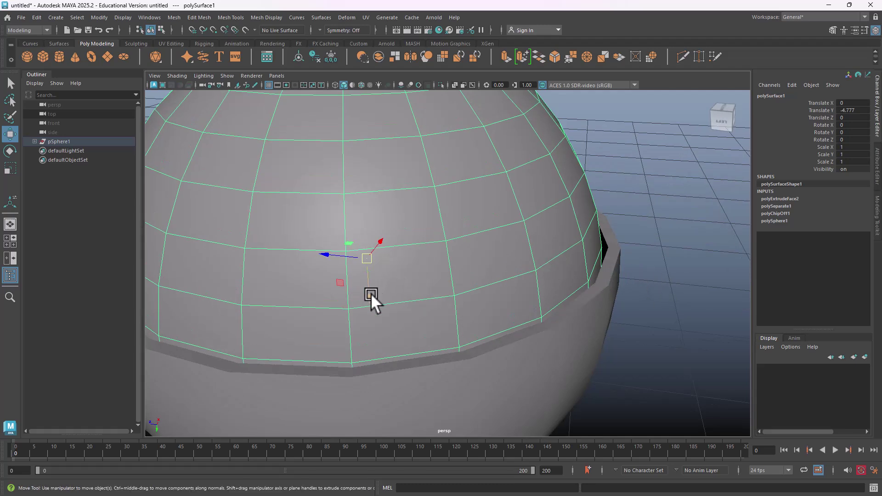
drag(371, 294, 342, 260)
key(ctrl+z)
drag(373, 306, 366, 262)
key(ctrl+z)
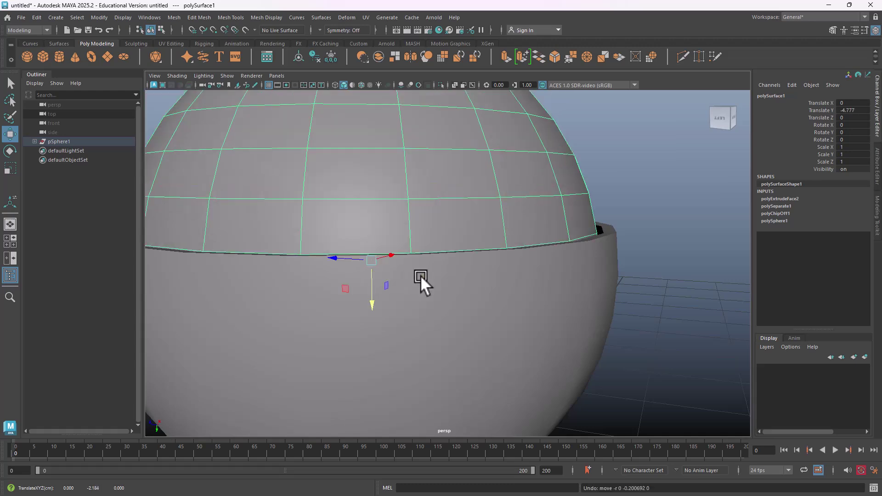
Scale the outer socket shell down uniformly to 0.992.
click(542, 288)
alt+drag(389, 297, 382, 290)
key(r)
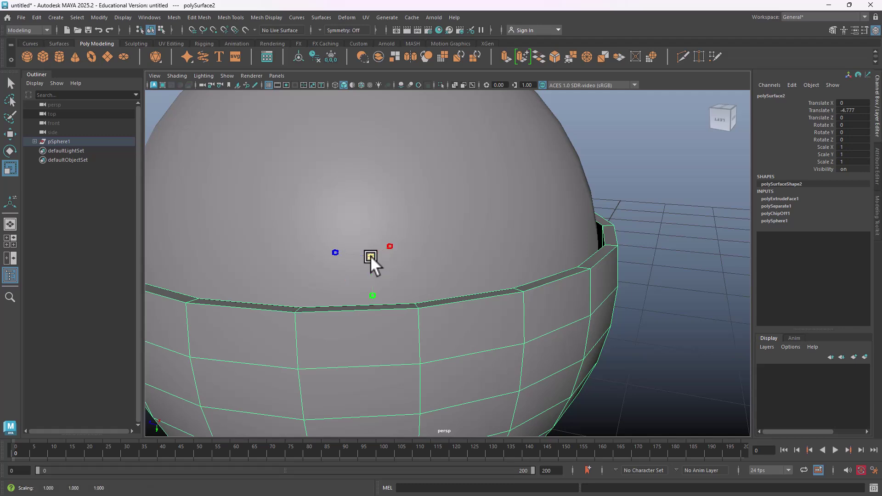
drag(370, 256, 368, 253)
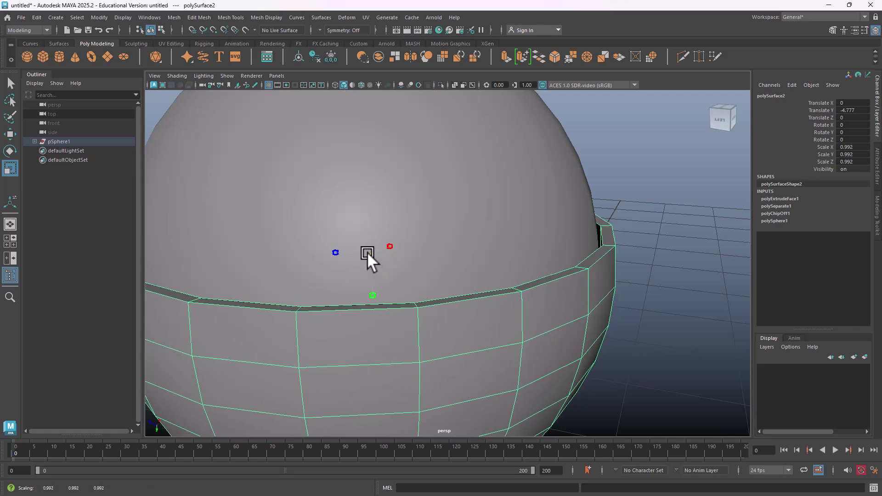
Try shifting the ball slightly along Y against the shell's rim, and undo the moves.
key(w)
click(425, 247)
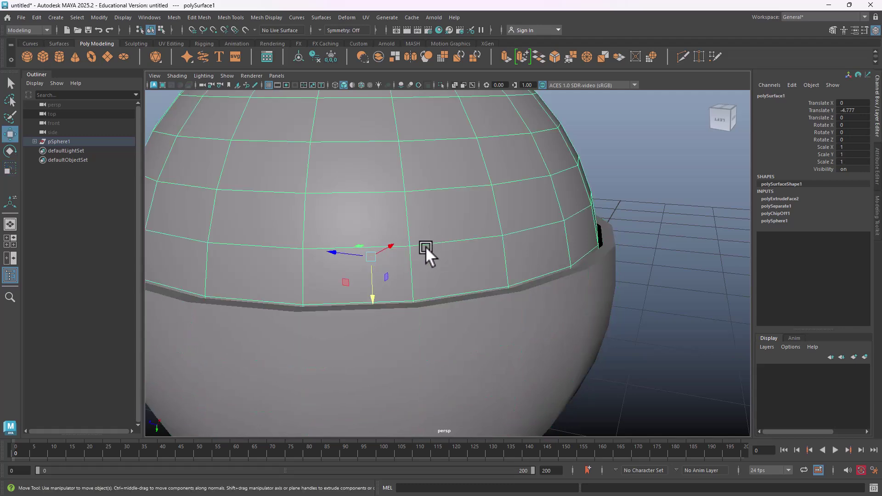
mouse_move(371, 293)
mouse_down()
mouse_move(372, 260)
mouse_move(377, 287)
mouse_up()
key(ctrl+z)
key(ctrl+z)
key(ctrl+z)
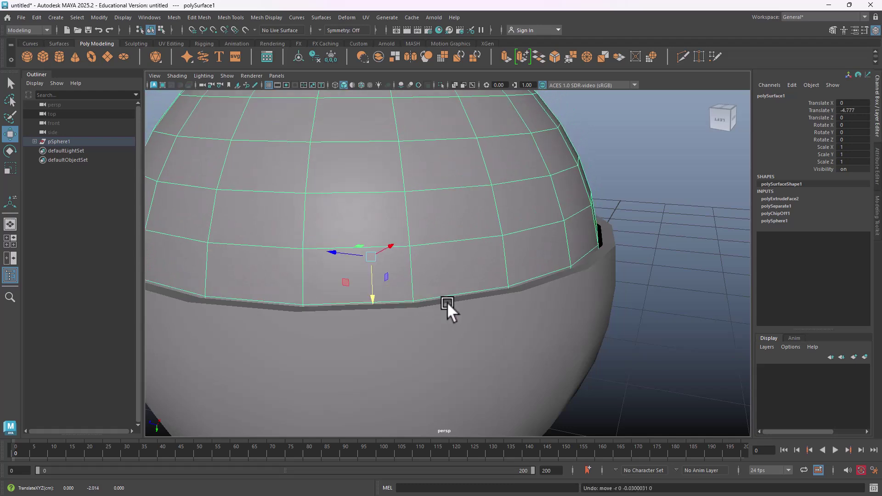
Scale the socket shell down further to a uniform 0.988.
key(ctrl+z)
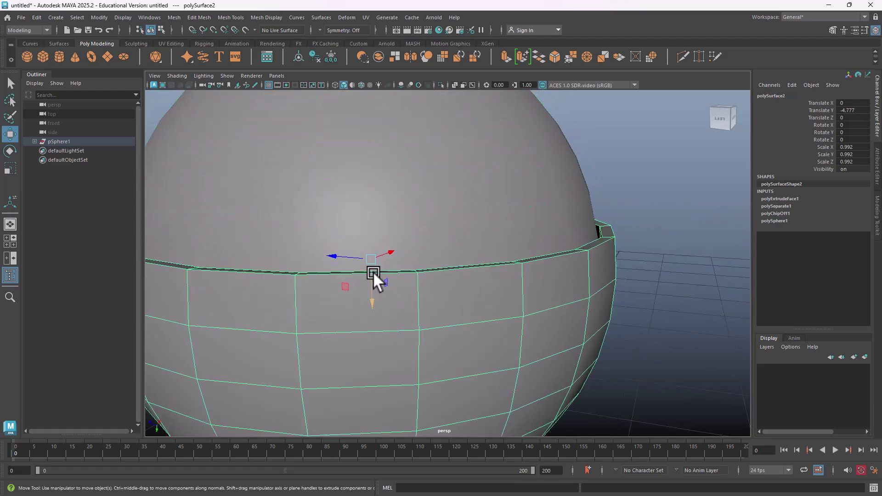
drag(371, 260, 476, 316)
Try moving the ball along Y to Translate Y -4.909 to test the tighter rim, and undo the move.
click(473, 271)
key(w)
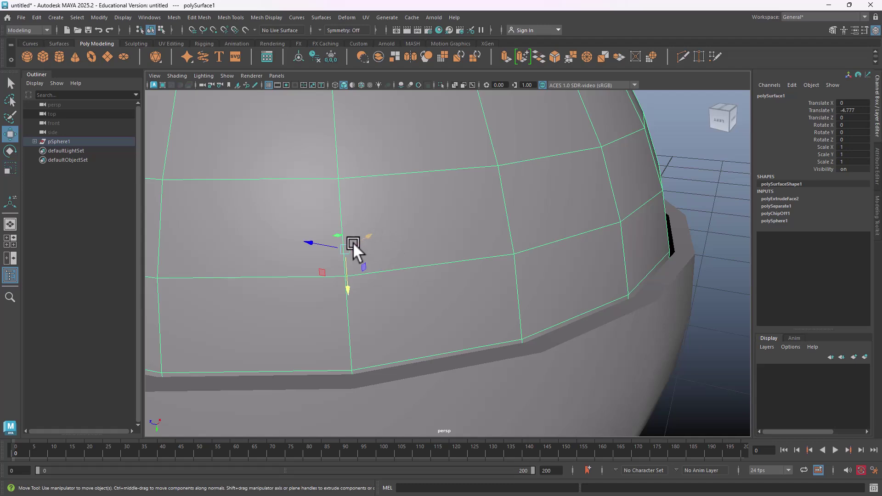
middle_drag(349, 288, 376, 252)
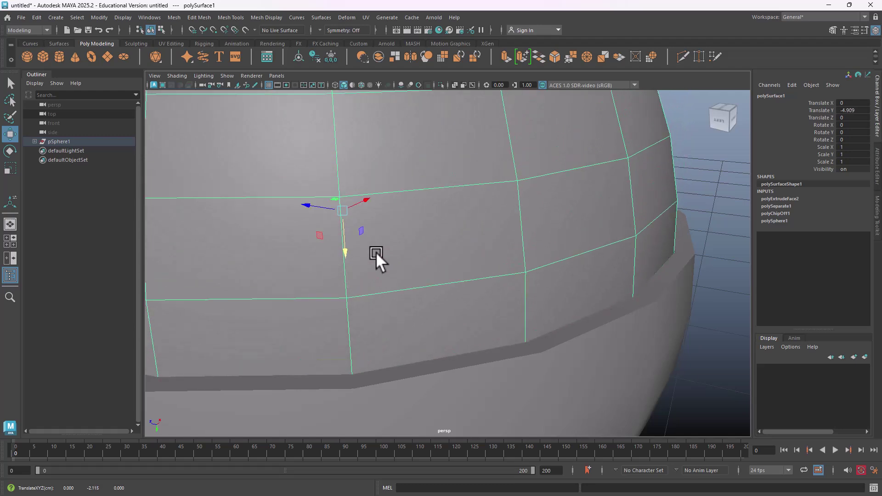
key(ctrl+z)
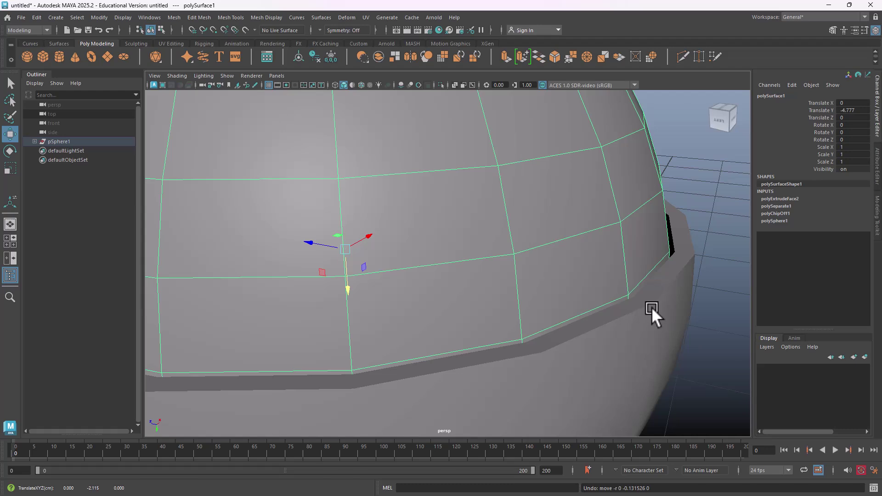
Try scaling the socket shell down to 0.981 around the ball, and undo that scaling.
scroll(655, 281, down, 5)
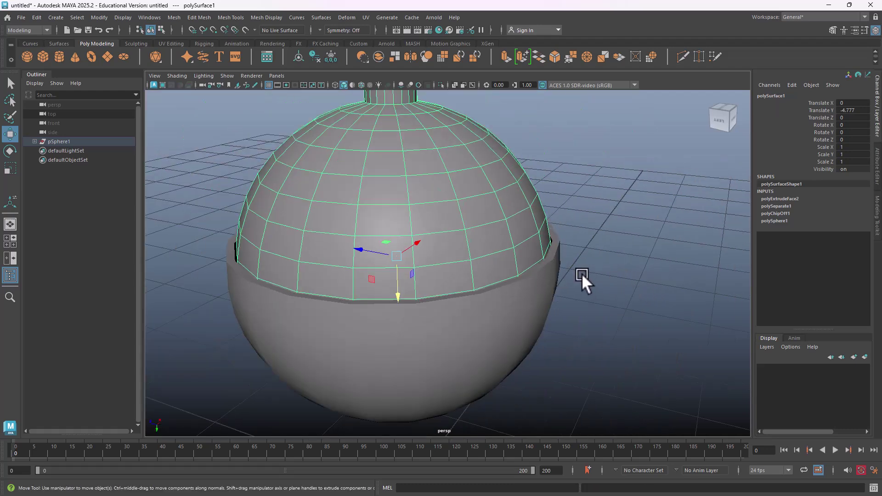
click(547, 272)
scroll(547, 274, up, 5)
key(r)
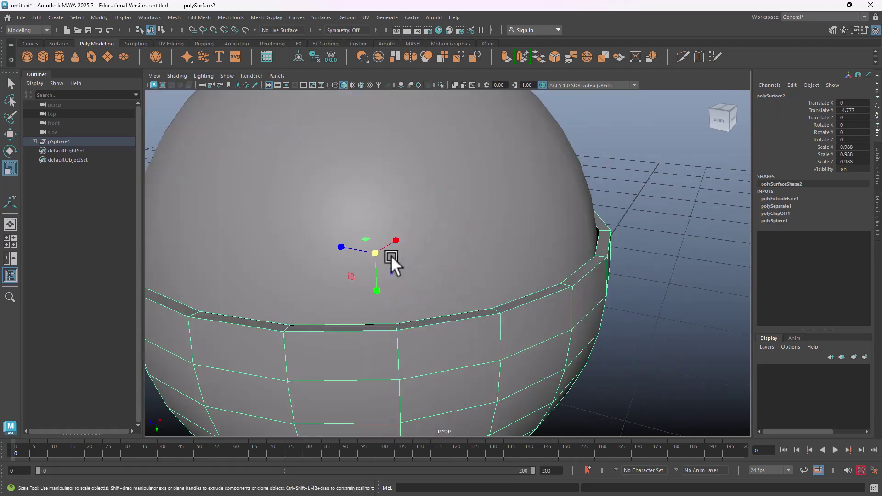
drag(376, 252, 373, 251)
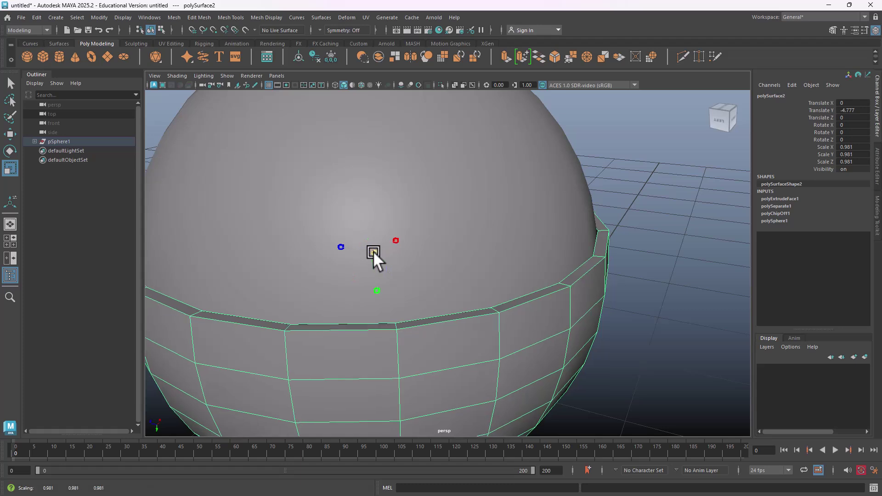
click(445, 249)
key(w)
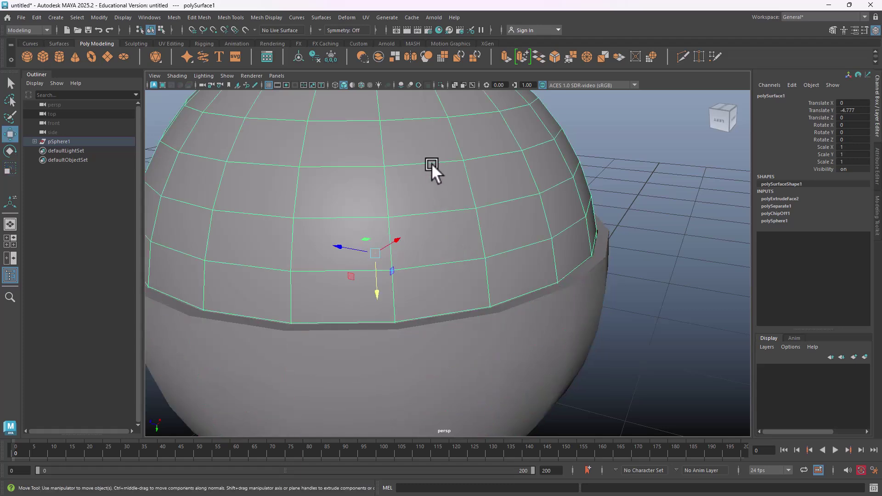
scroll(432, 165, down, 4)
scroll(409, 186, down, 5)
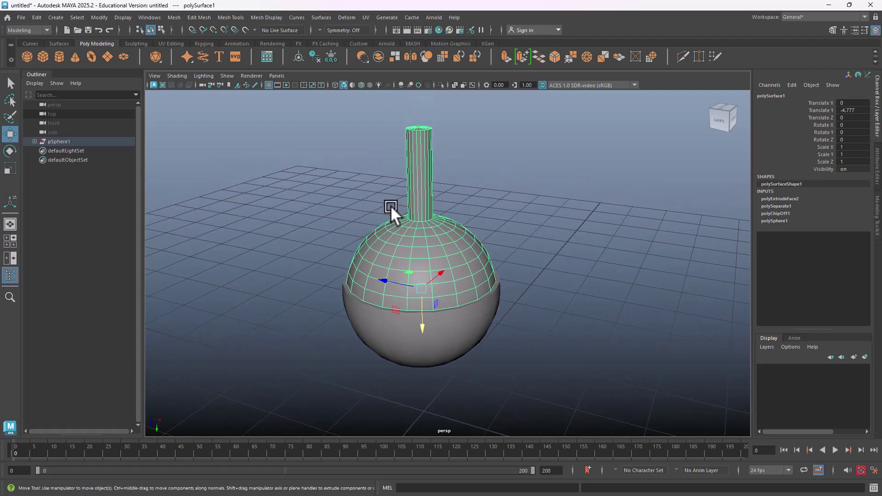
scroll(405, 267, up, 5)
key(ctrl+z)
key(ctrl+z)
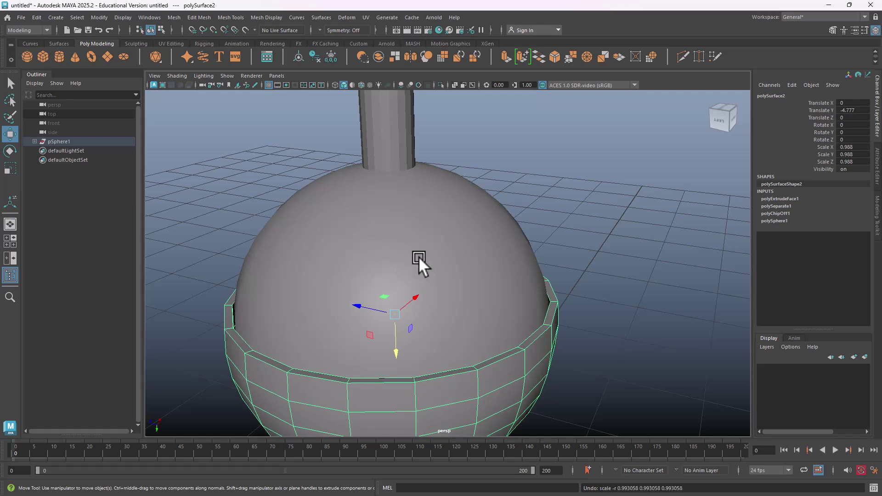
Turn on screen-space ambient occlusion in the viewport and examine the gap between the ball and the socket rim.
scroll(416, 239, up, 4)
scroll(519, 258, up, 1)
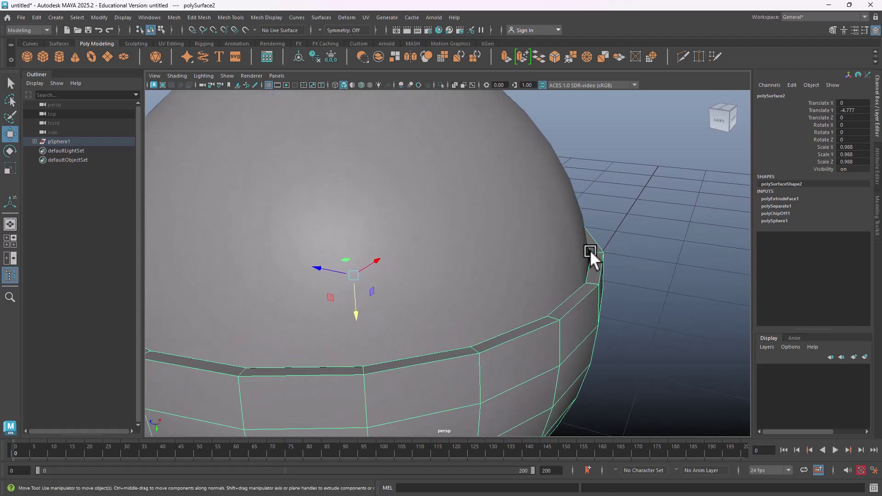
alt+drag(592, 236, 572, 235)
click(653, 203)
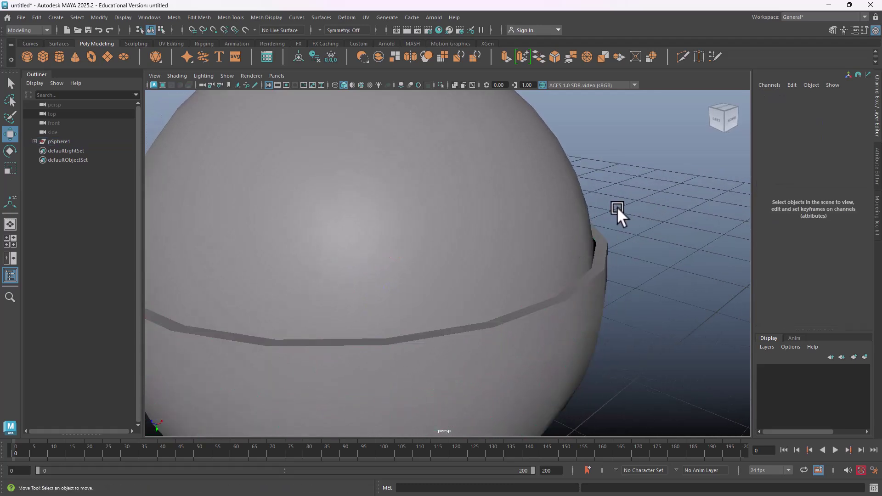
alt+drag(617, 207, 562, 193)
click(399, 84)
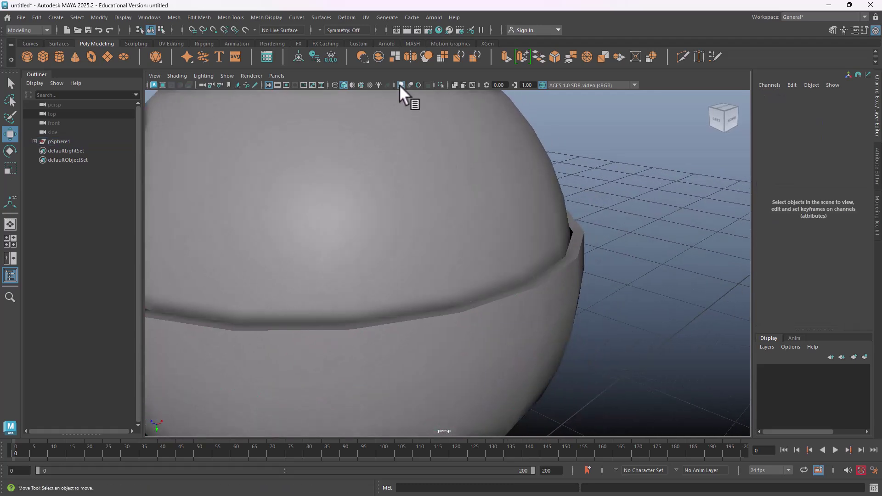
alt+drag(611, 214, 617, 231)
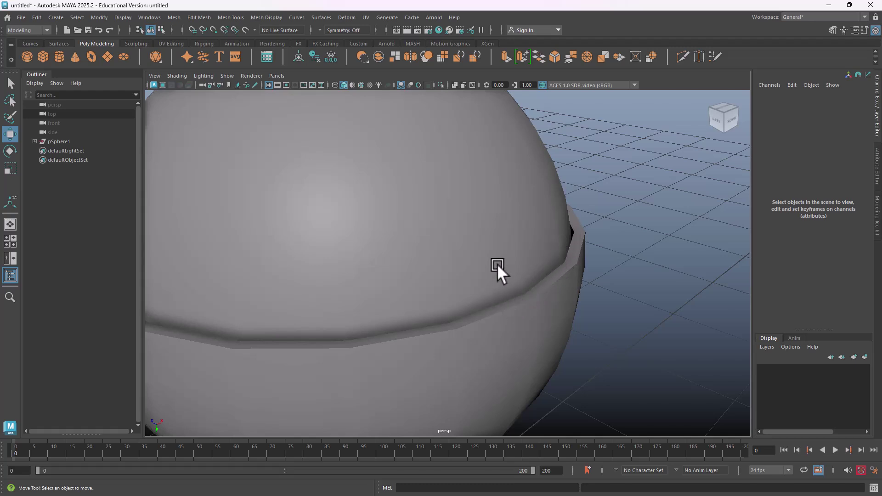
scroll(497, 263, down, 5)
scroll(492, 268, up, 2)
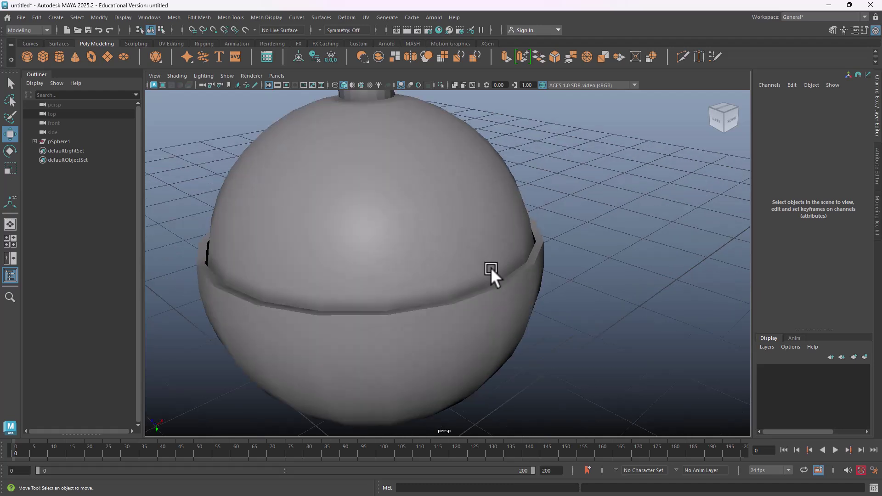
alt+drag(490, 268, 523, 270)
scroll(506, 264, up, 2)
Try rotating the ball and its shaft inside the tightened socket, and undo the rotation.
click(489, 258)
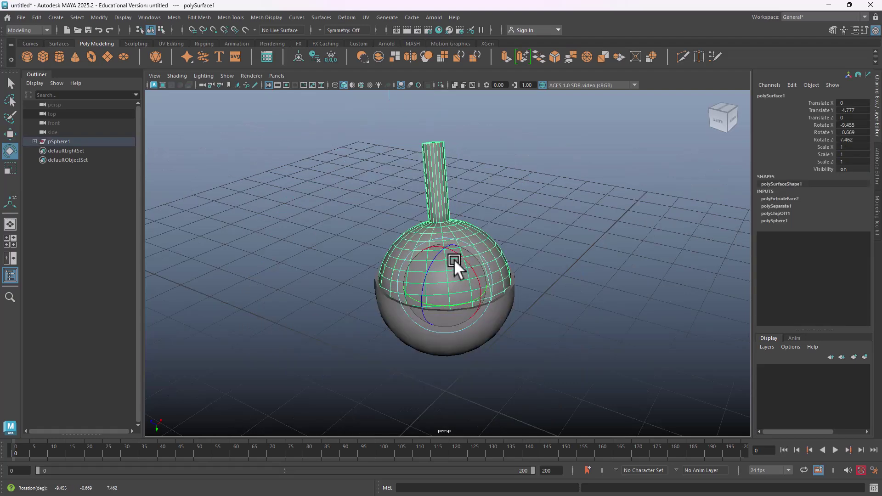
drag(455, 260, 475, 277)
key(ctrl+z)
key(w)
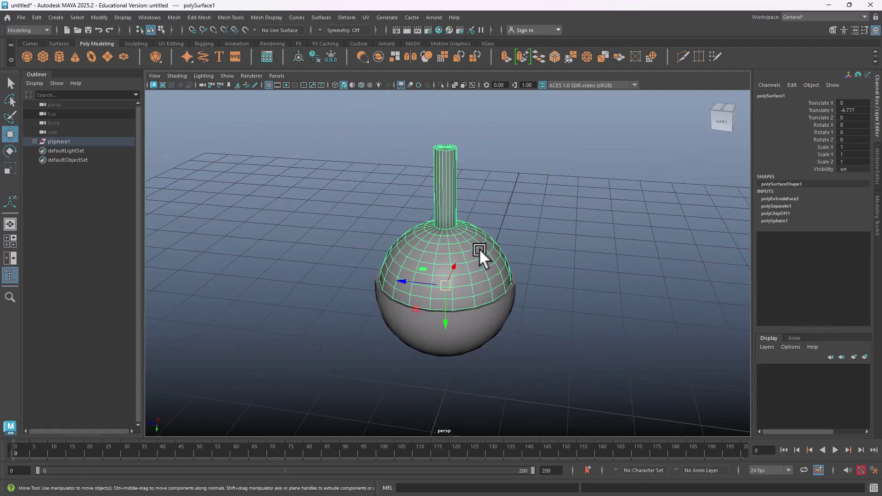
Create a NURBS circle for controlling the joint by running the MEL command "circle".
alt+right_drag(479, 249, 593, 282)
alt+drag(593, 282, 537, 320)
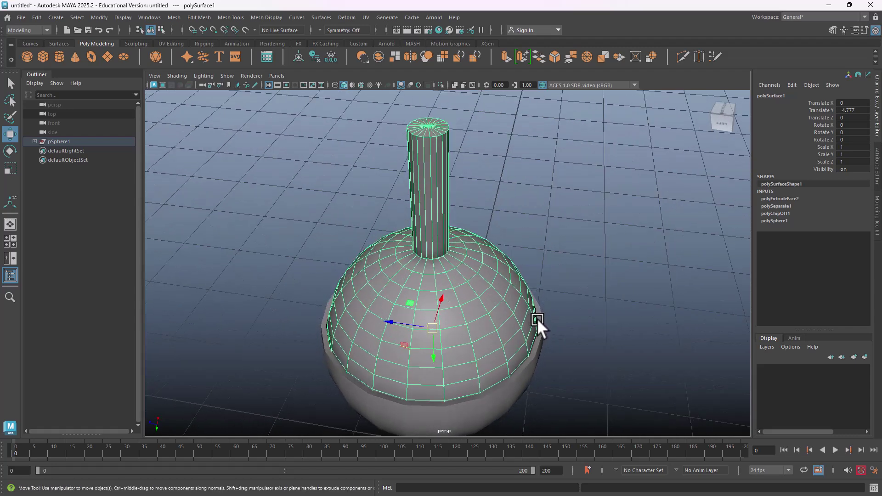
scroll(537, 319, down, 3)
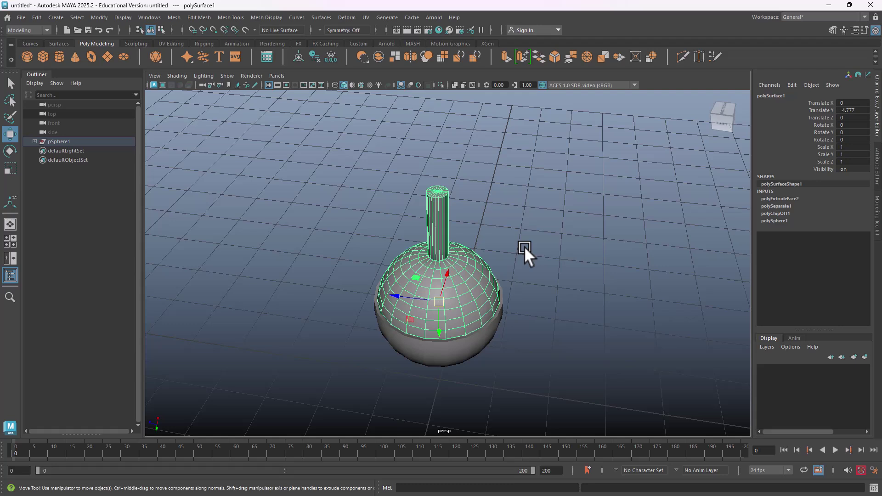
alt+drag(525, 243, 502, 214)
click(489, 217)
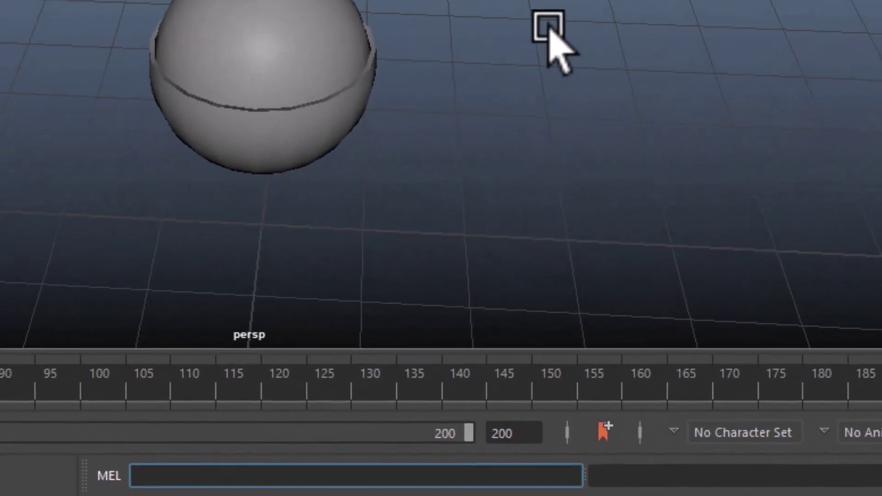
text(circle)
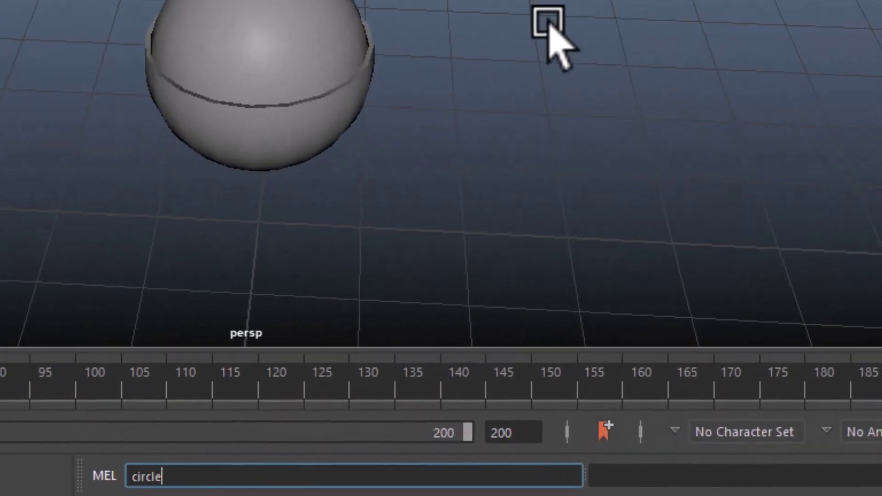
key(Return)
Delete the construction history of the ball, socket shell and circle together, and clear the selection.
drag(354, 157, 549, 416)
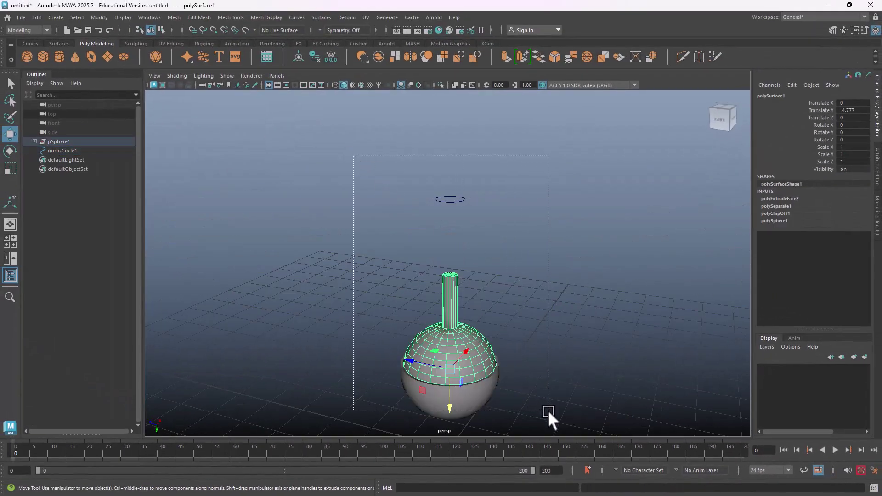
key(alt+shift+d)
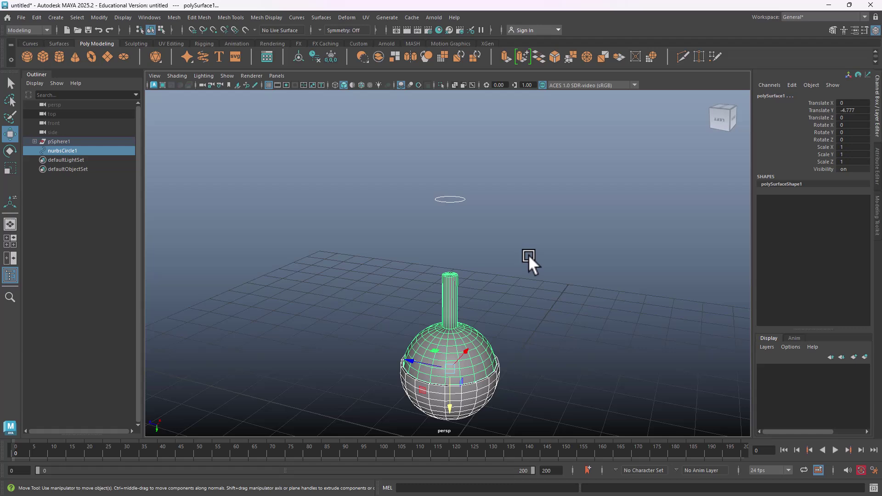
click(503, 246)
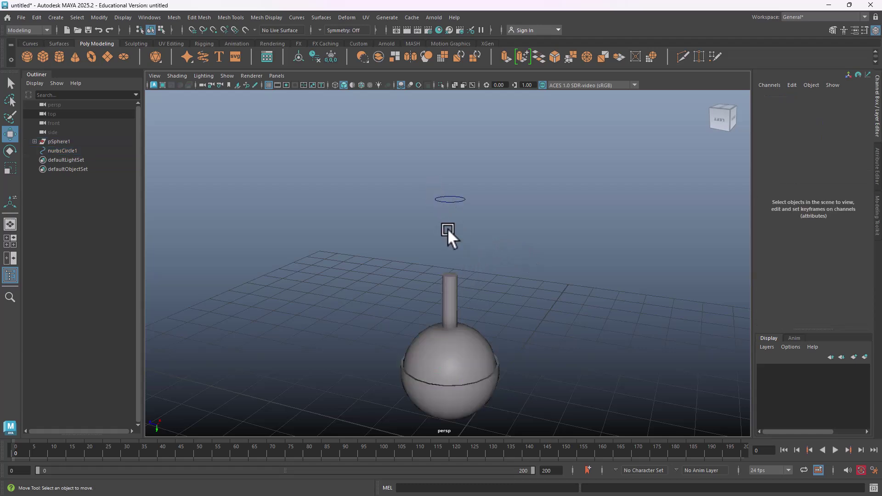
drag(457, 200, 479, 216)
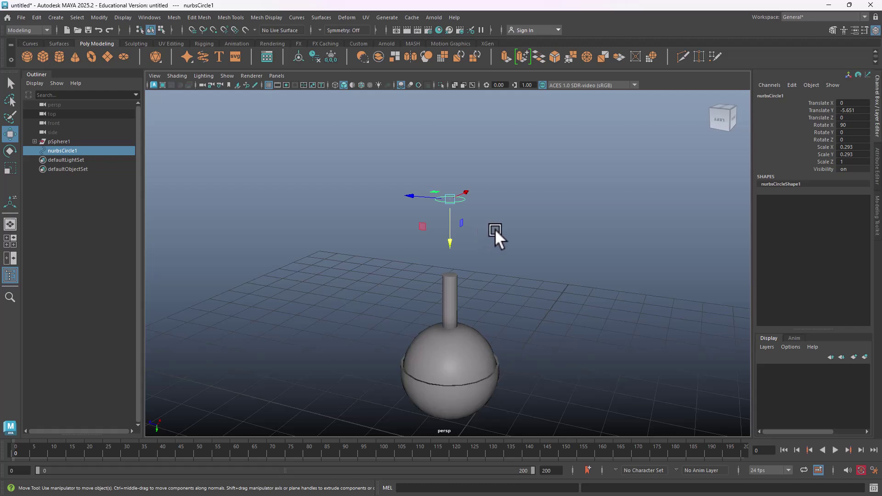
click(496, 230)
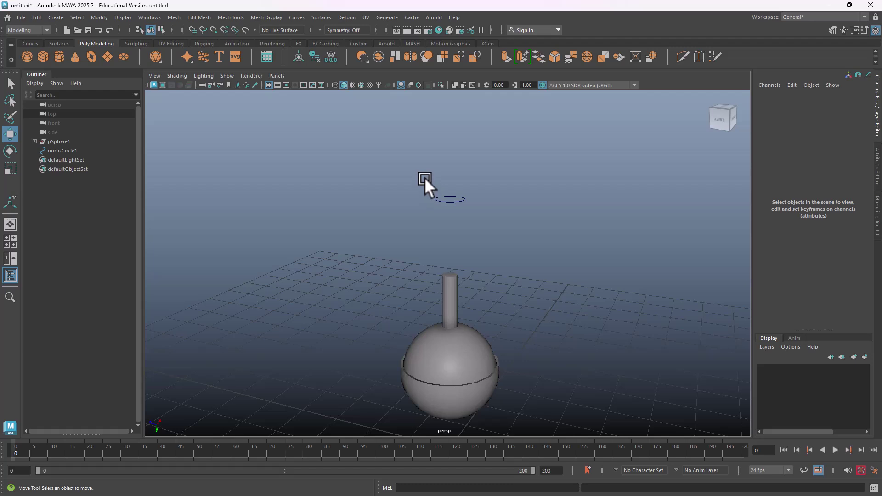
drag(426, 180, 478, 232)
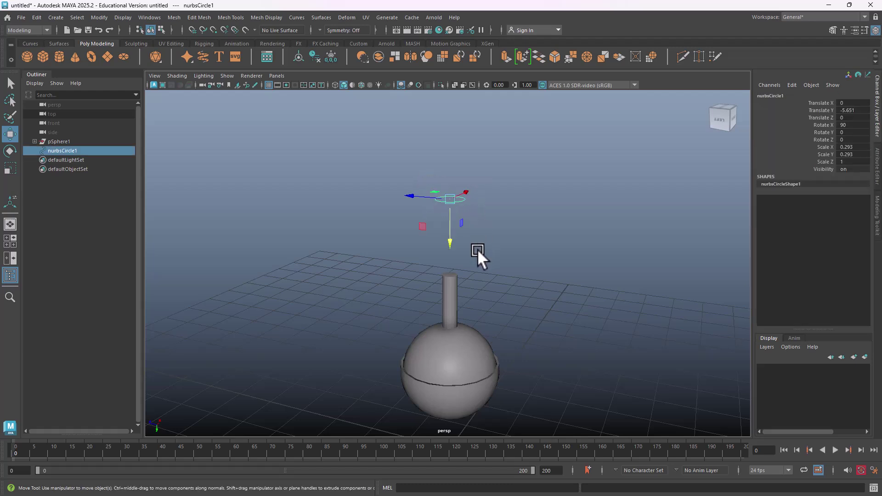
shift+click(461, 346)
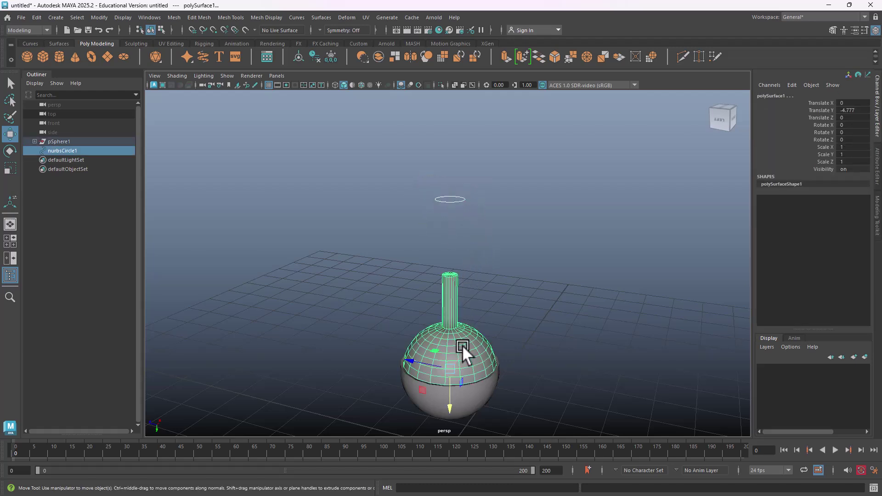
click(475, 307)
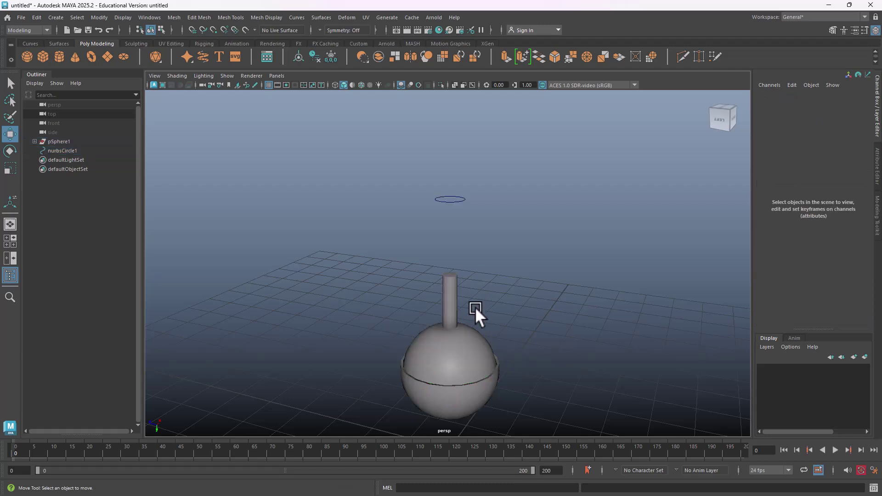
click(458, 342)
drag(418, 167, 490, 215)
click(490, 214)
Apply an aim constraint that makes the ball and its shaft point at the NURBS circle, with the Constrain menu torn off.
drag(430, 174, 501, 232)
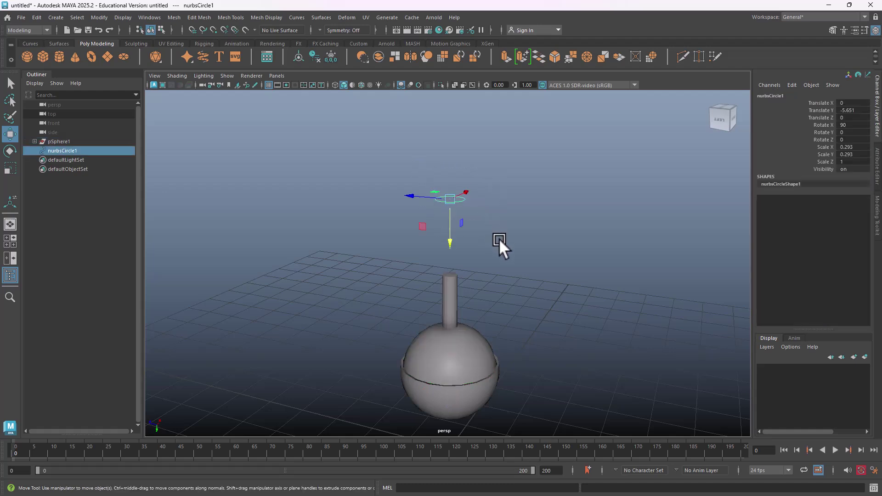
shift+drag(482, 308, 495, 311)
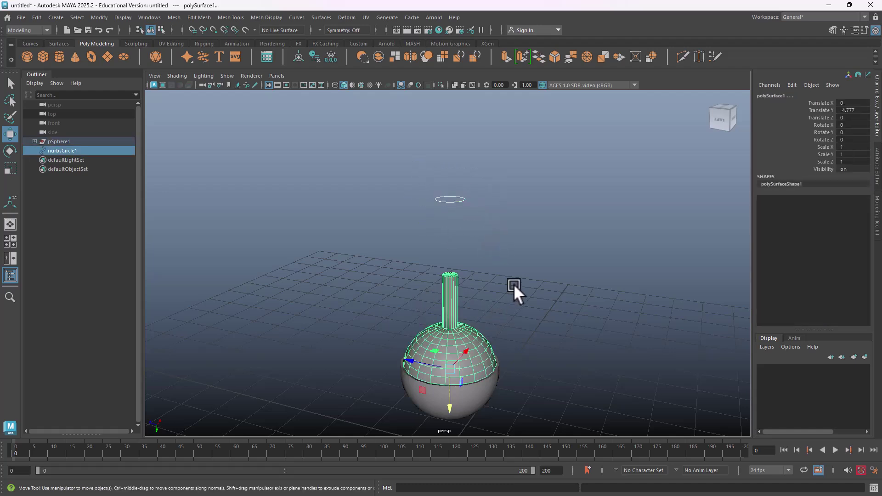
key(space)
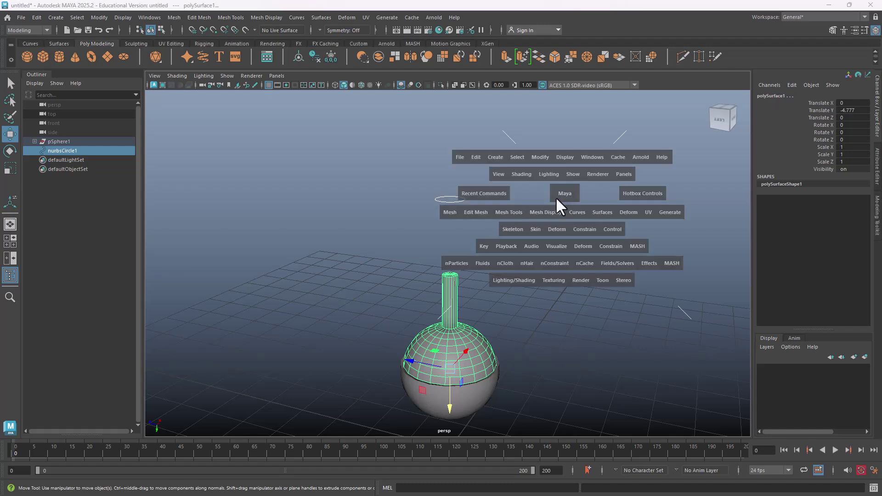
drag(583, 230, 650, 106)
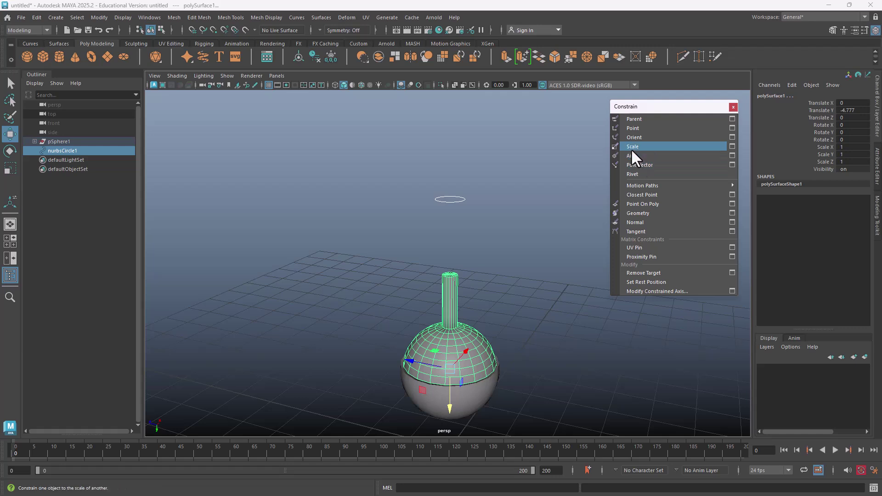
alt+middle_drag(537, 235, 462, 196)
mouse_move(462, 199)
alt+mouse_down()
mouse_move(472, 194)
mouse_move(458, 202)
alt+mouse_up()
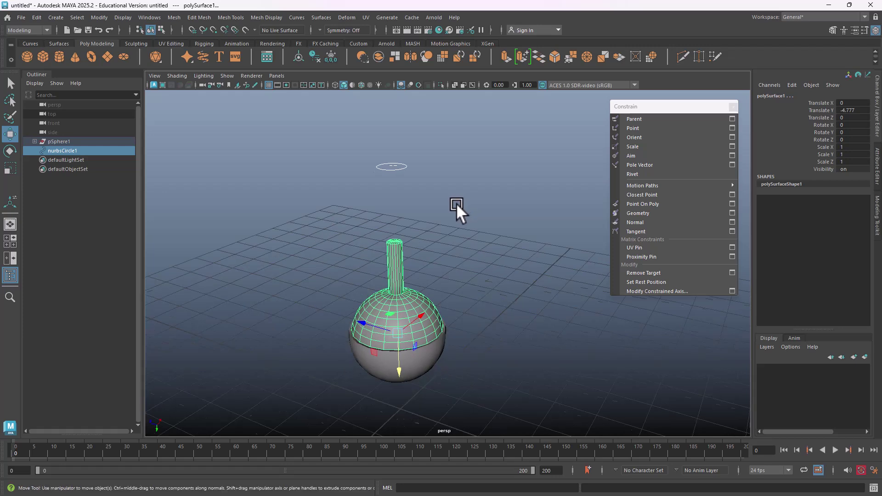
click(645, 155)
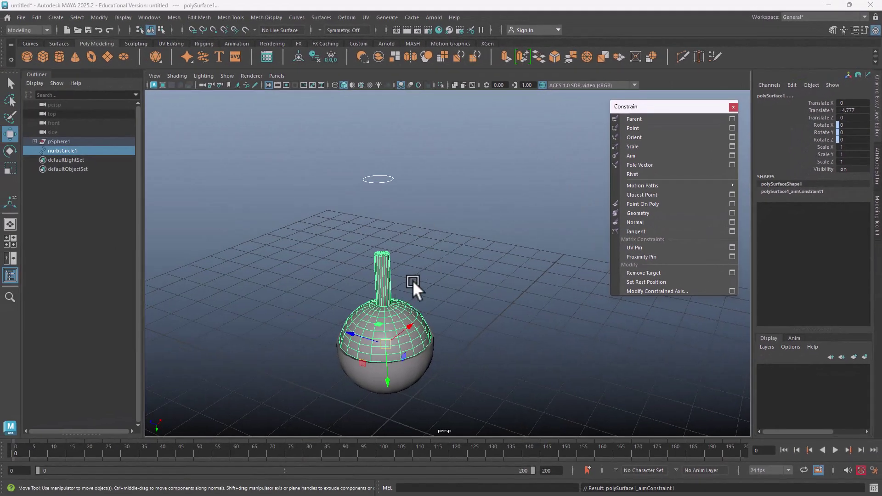
Move the circle off-centre to about X -0.199, Y -5.468, Z -0.462 to test how the constrained shaft follows it.
click(337, 153)
drag(337, 154, 427, 200)
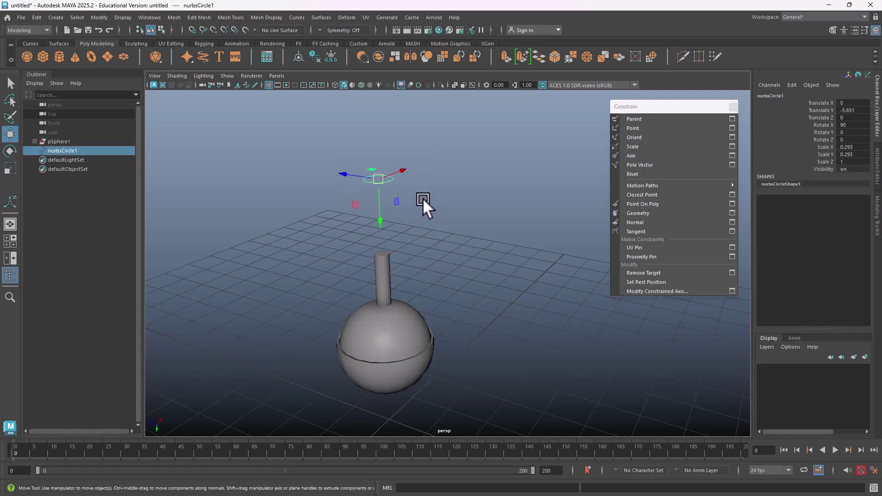
alt+drag(412, 233, 459, 253)
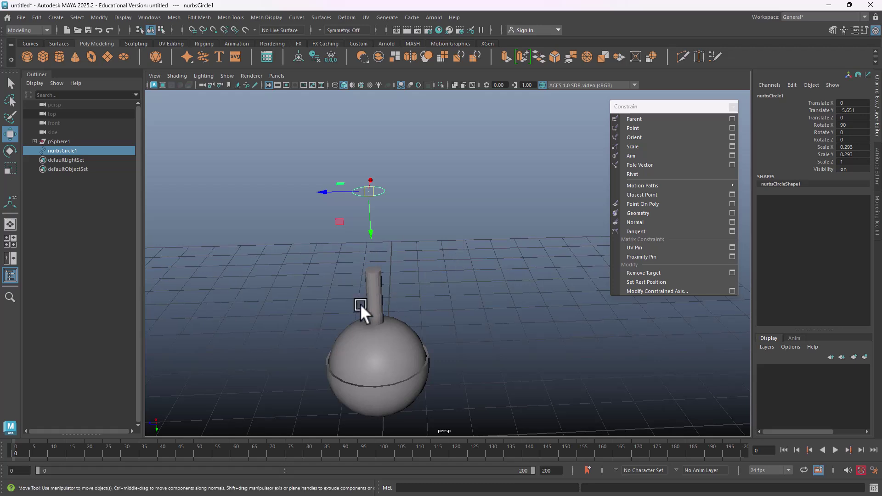
click(373, 291)
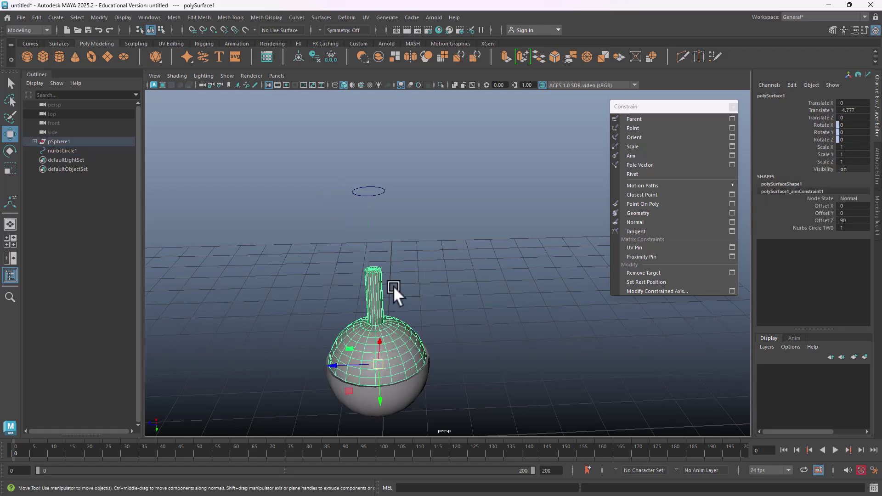
click(368, 191)
alt+drag(432, 208, 382, 210)
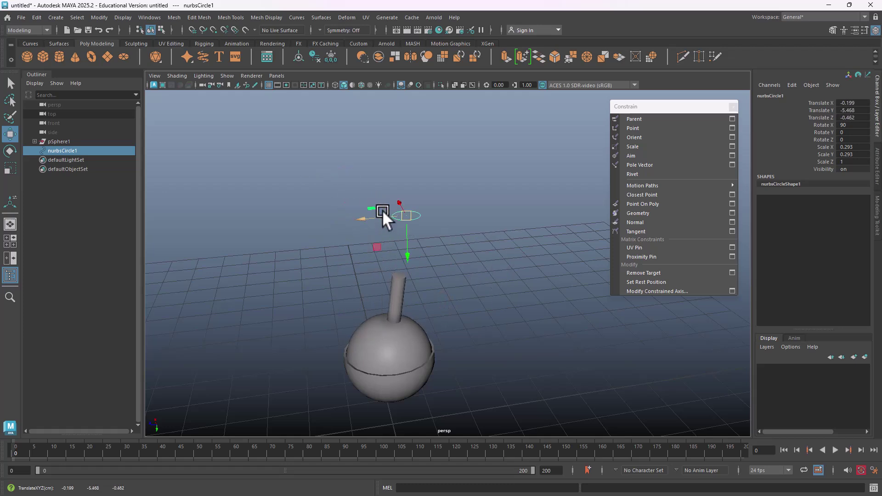
Turn on wireframe over the shaded display and examine the tilted ball inside the socket from a lower angle.
click(362, 84)
mouse_move(461, 255)
alt+mouse_down()
mouse_move(490, 234)
mouse_move(482, 230)
alt+mouse_up()
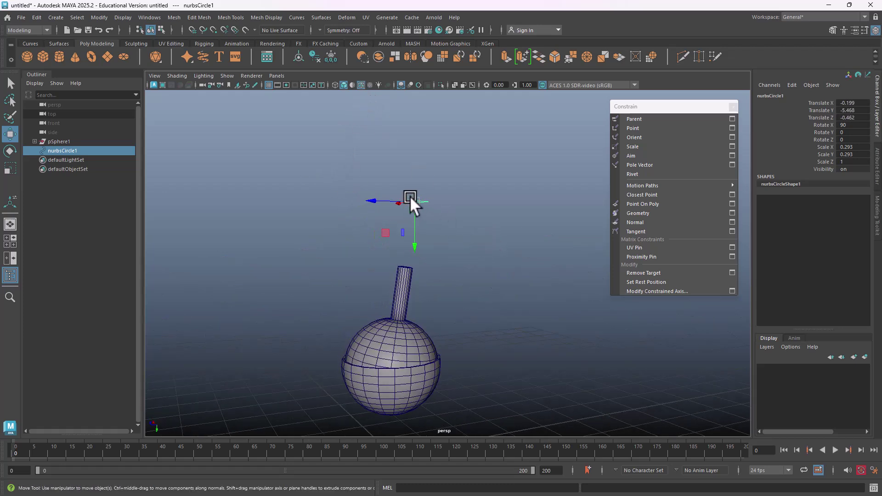